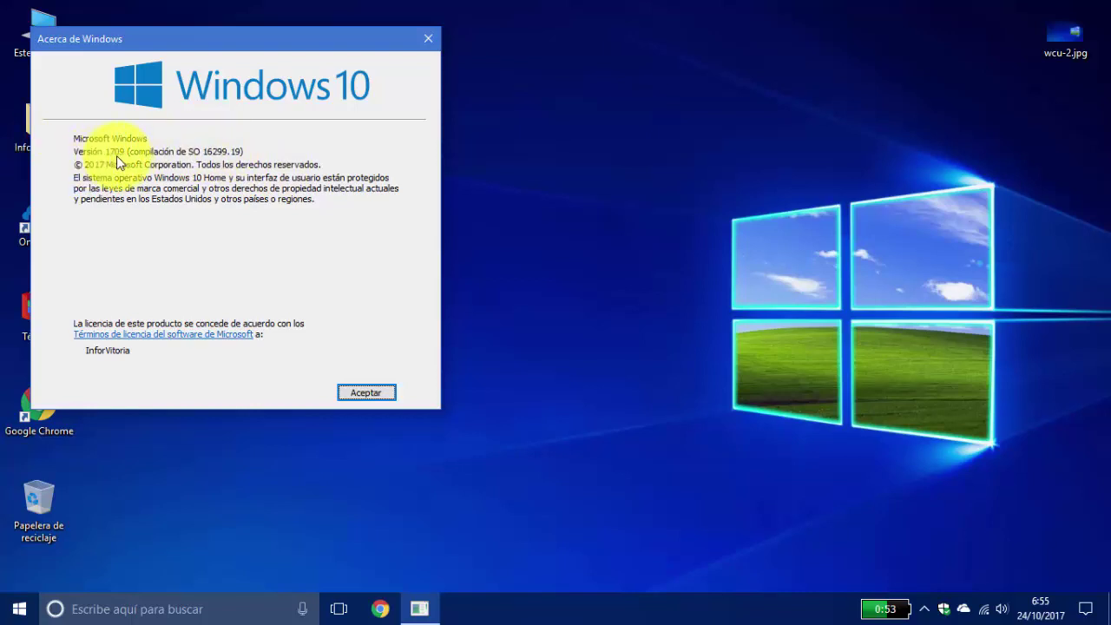
- Dismiss the Windows version information and create a new Microsoft Word document on the desktop
left_click(428, 41)
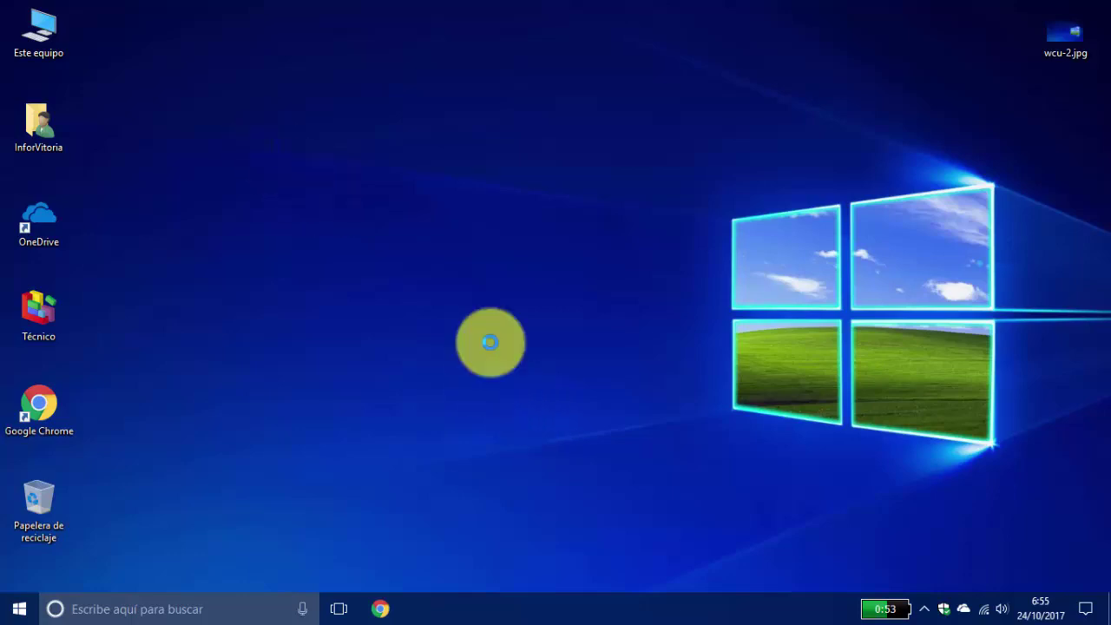
left_click(447, 349)
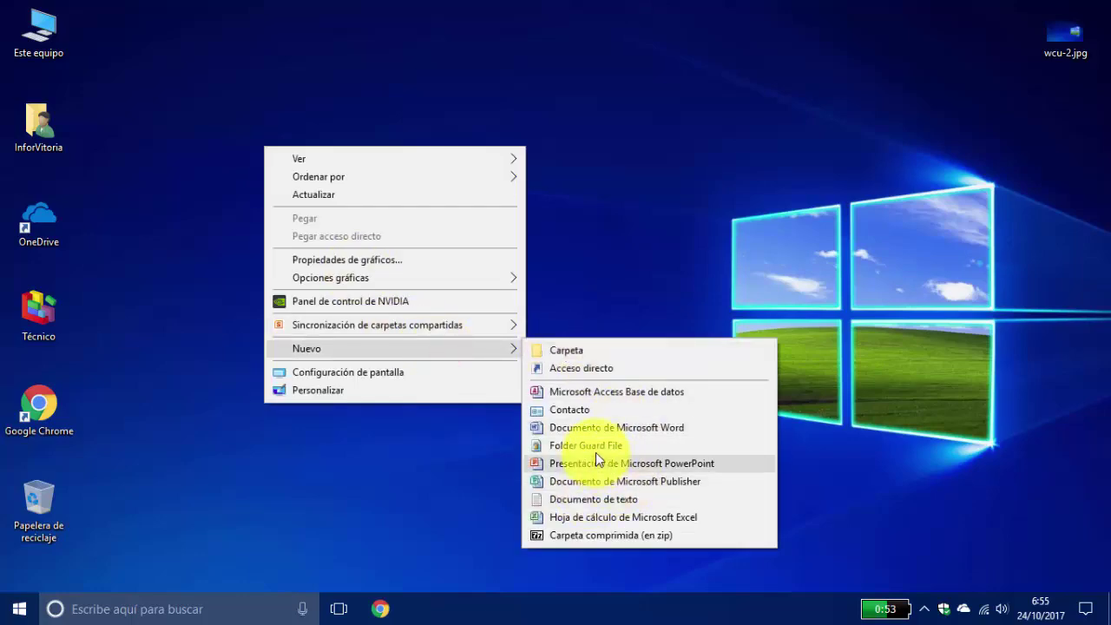
left_click(575, 425)
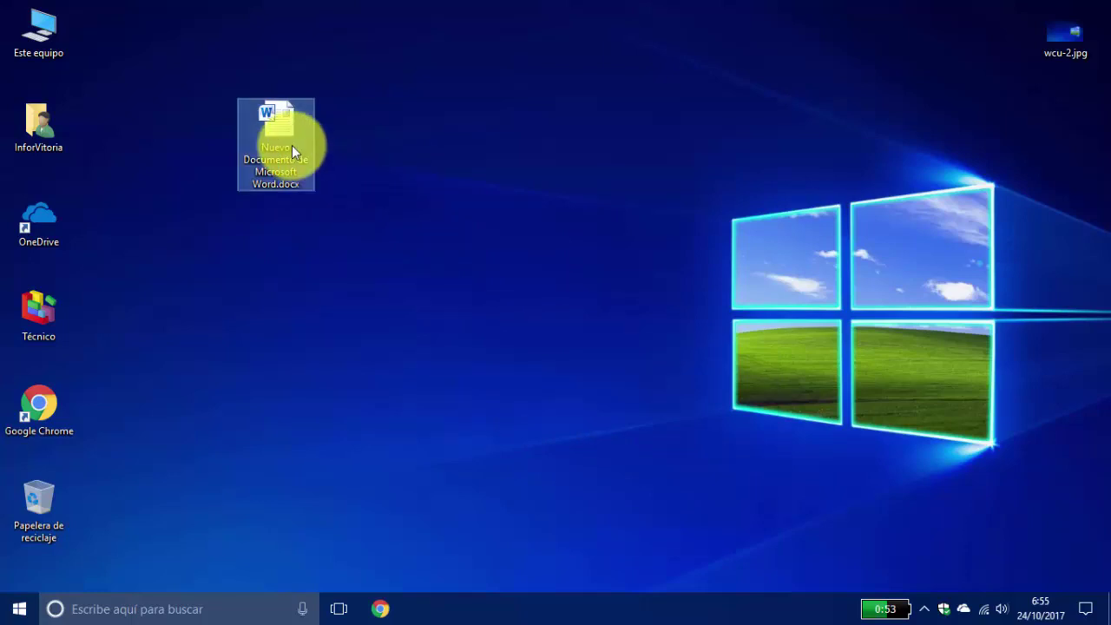
- Open the new Word document, enter the text "dsffd", and close it without saving the changes
double_click(292, 149)
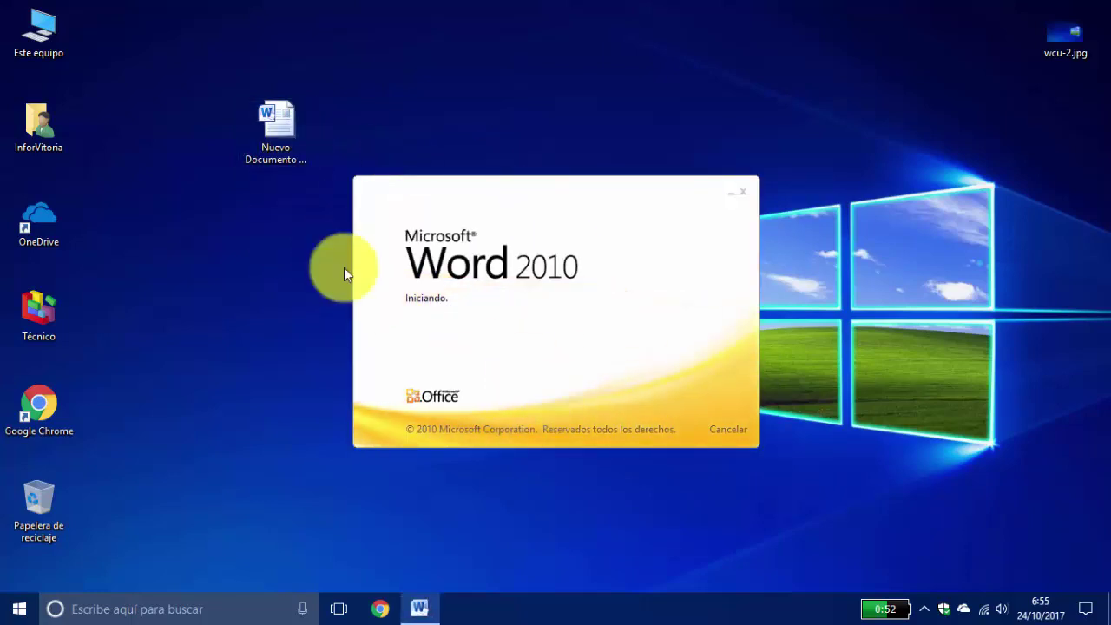
type("dsffd")
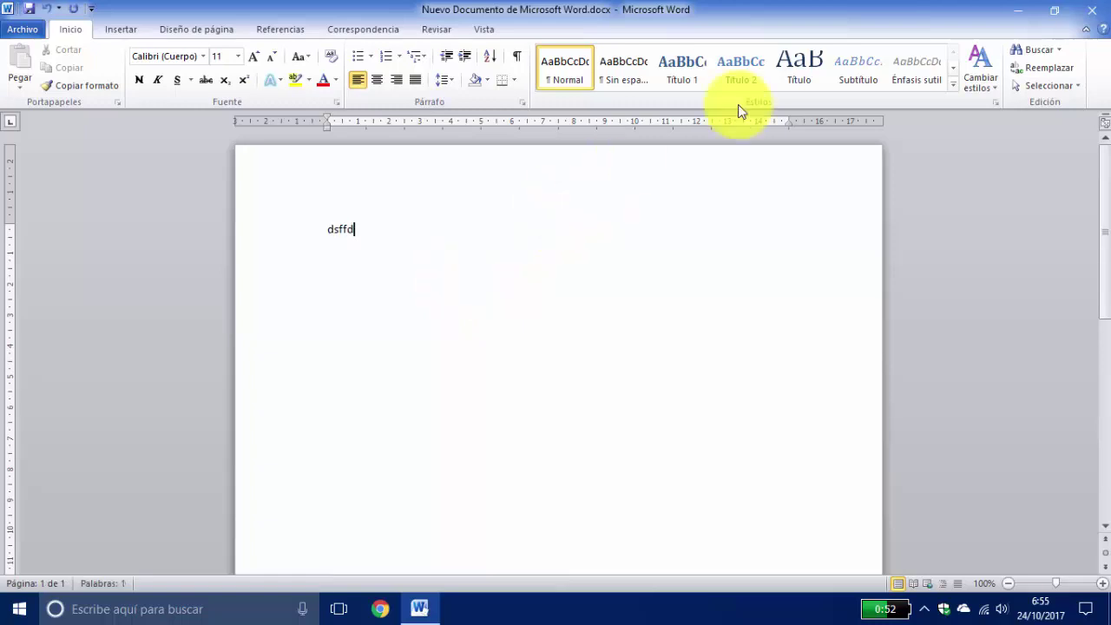
left_click(1092, 10)
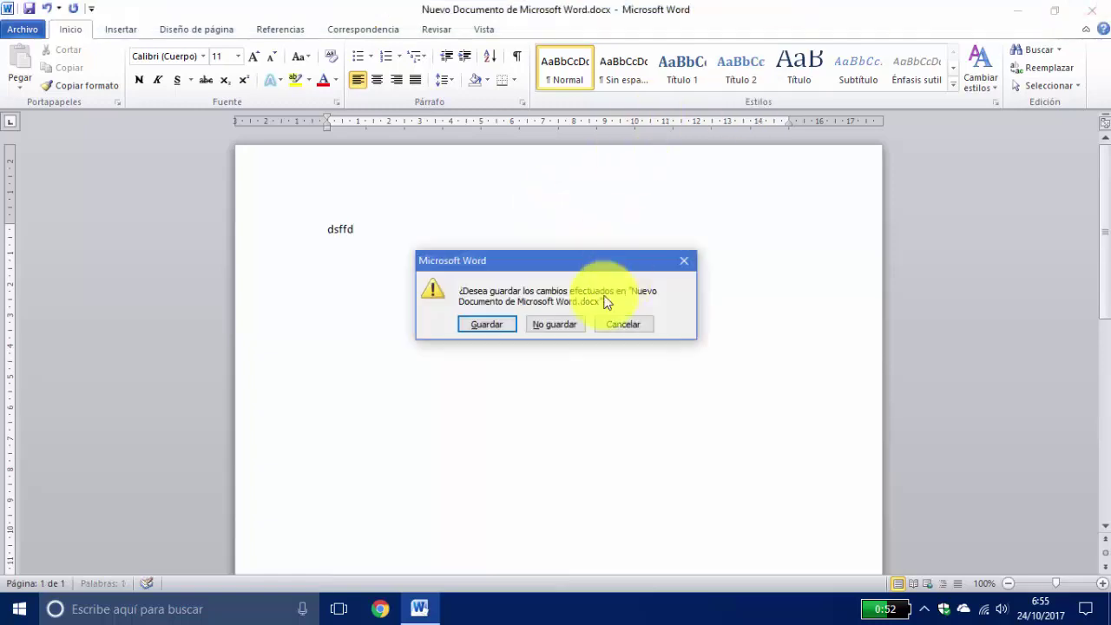
left_click(555, 323)
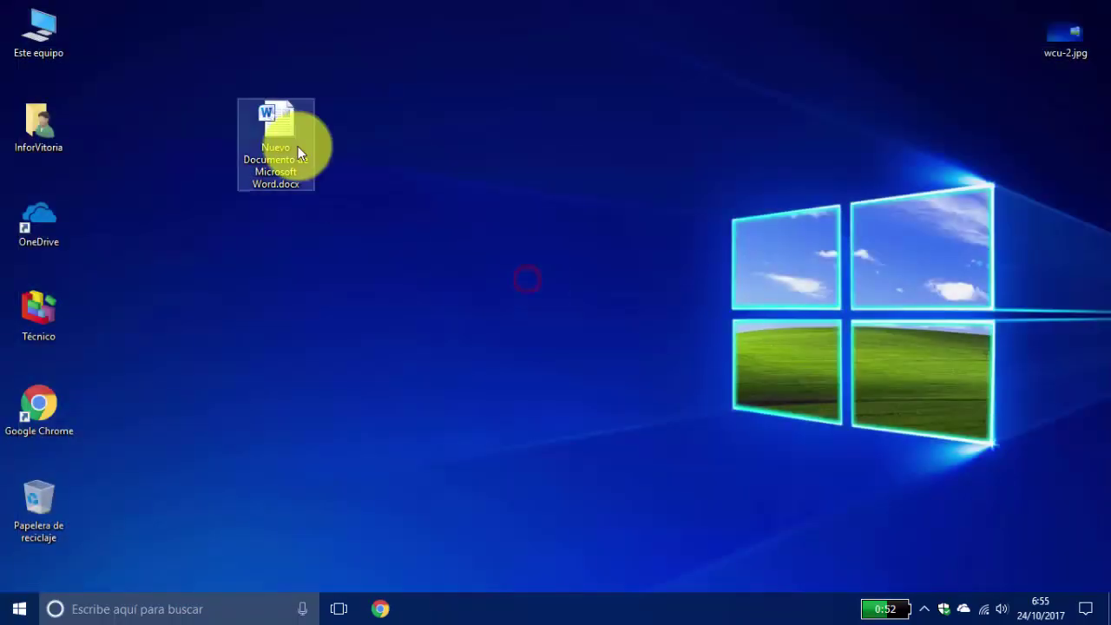
- Delete Nuevo Documento de Microsoft Word.docx from the desktop, moving it to the recycle bin
left_click(266, 149)
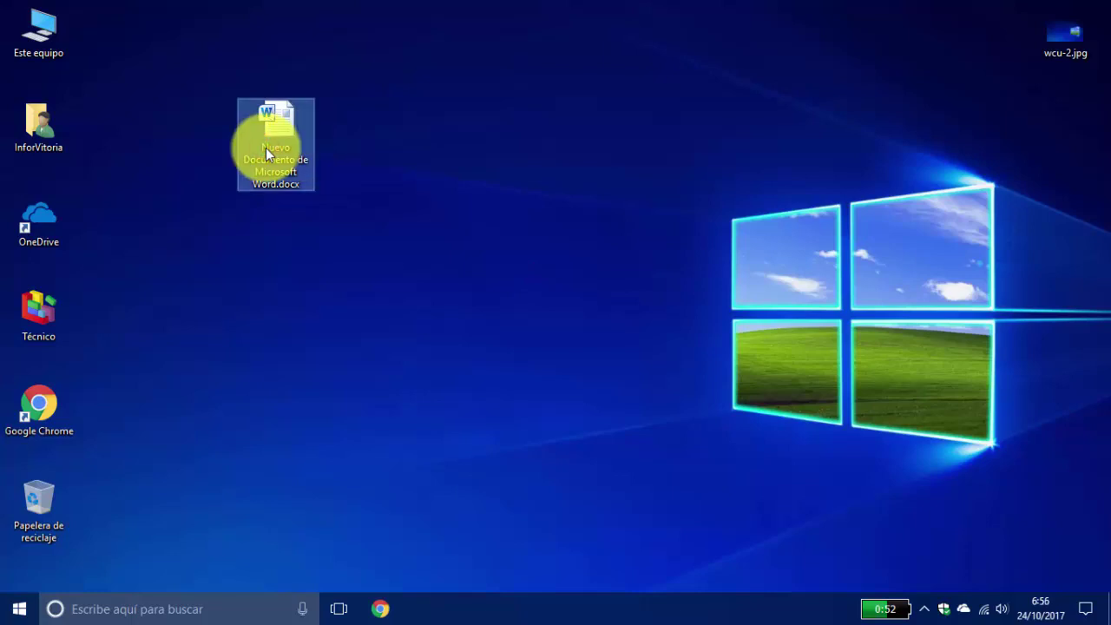
key("Delete")
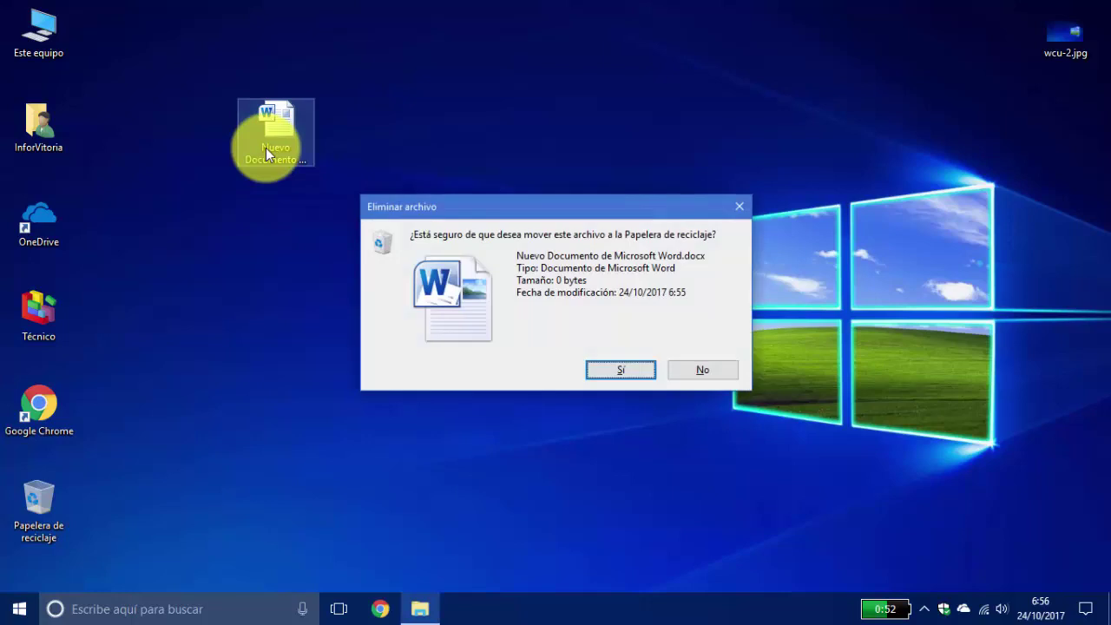
key("Return")
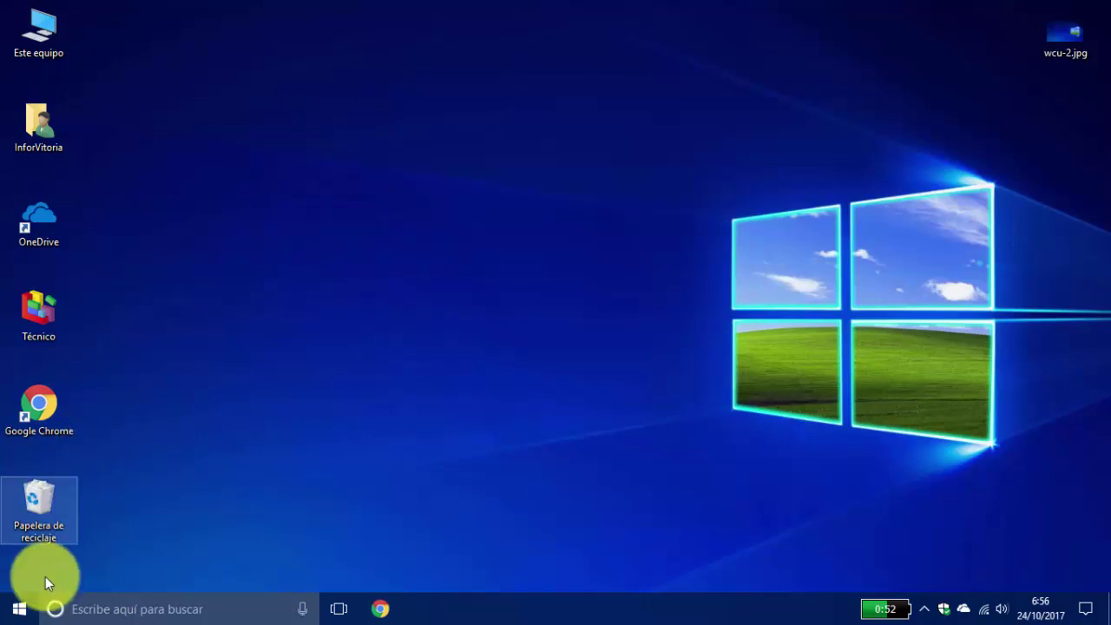
- Open Windows Settings maximized and go to the Actualización y seguridad section
left_click(19, 610)
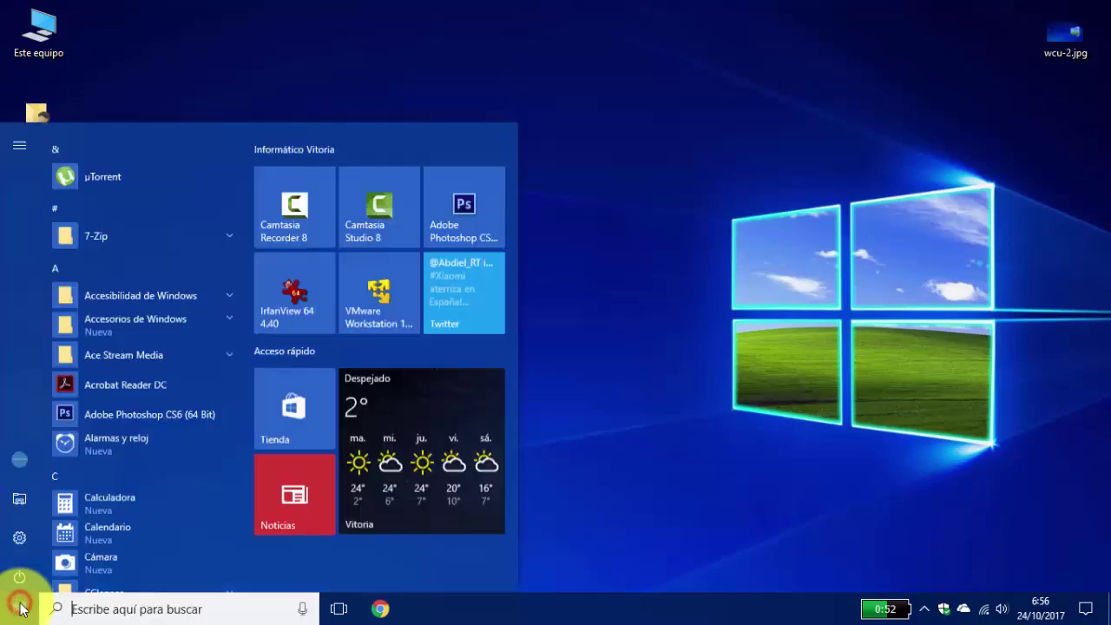
left_click(19, 534)
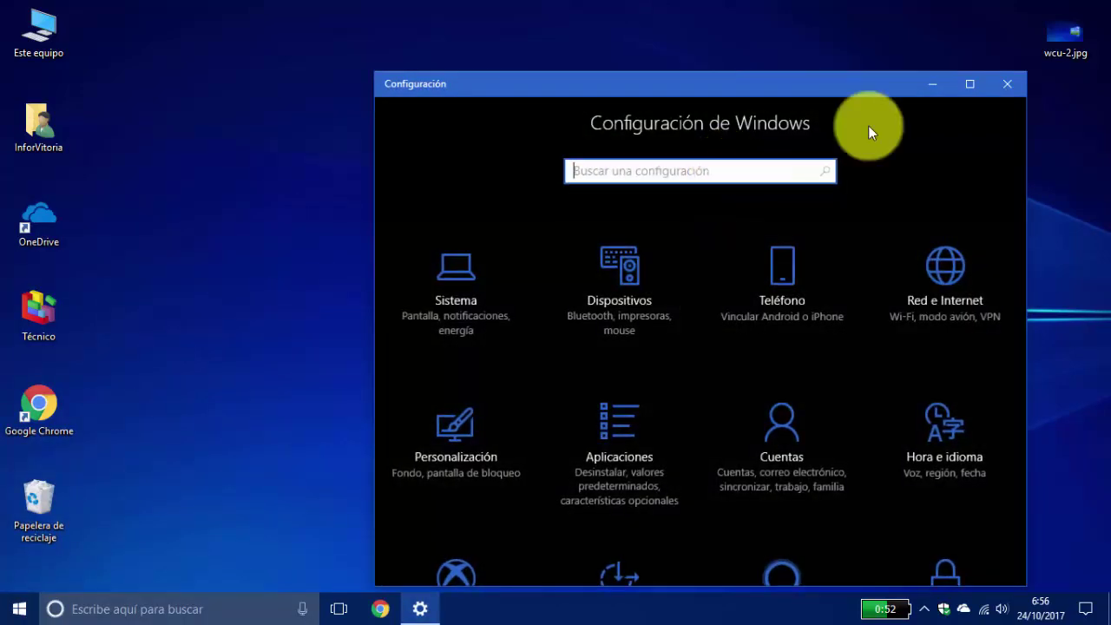
left_click(970, 83)
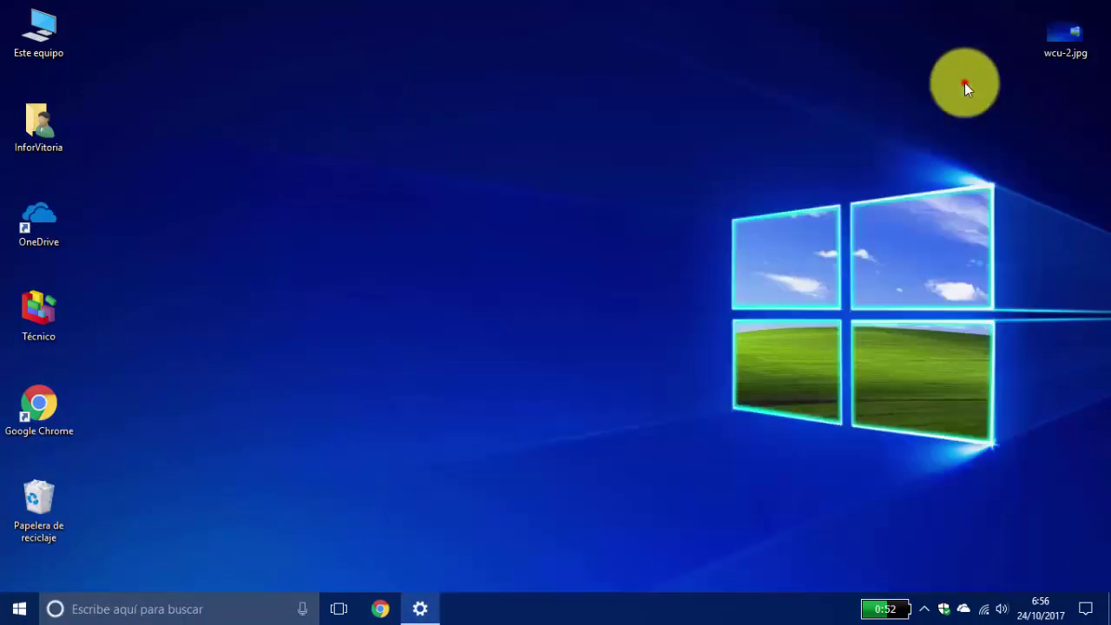
left_click(553, 532)
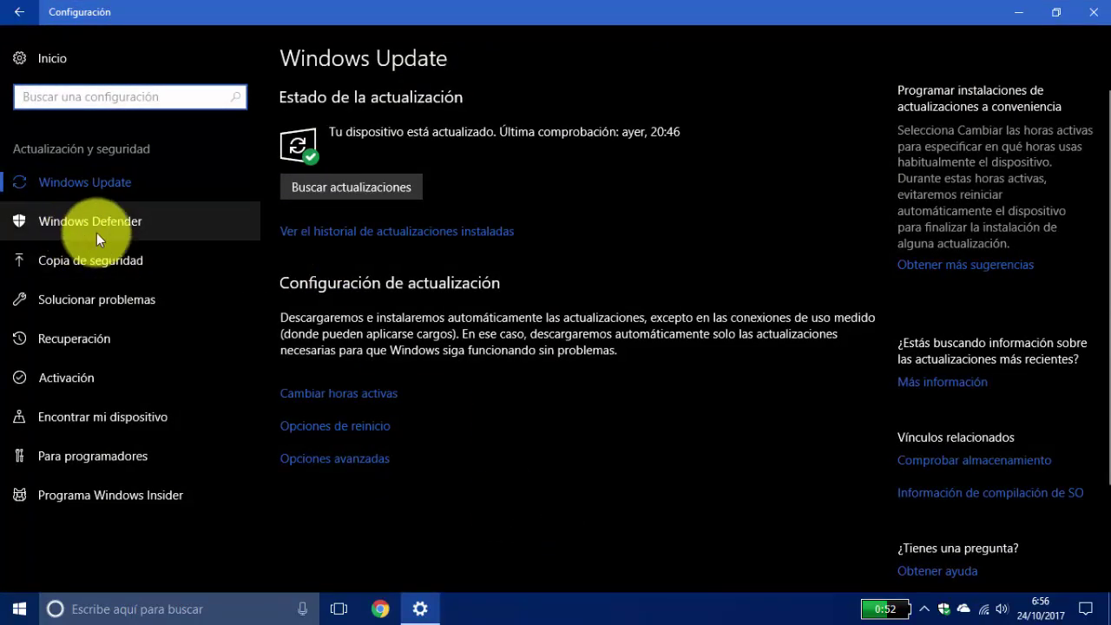
- Launch the Centro de seguridad de Windows Defender from the Windows Defender settings, and close Settings
left_click(71, 223)
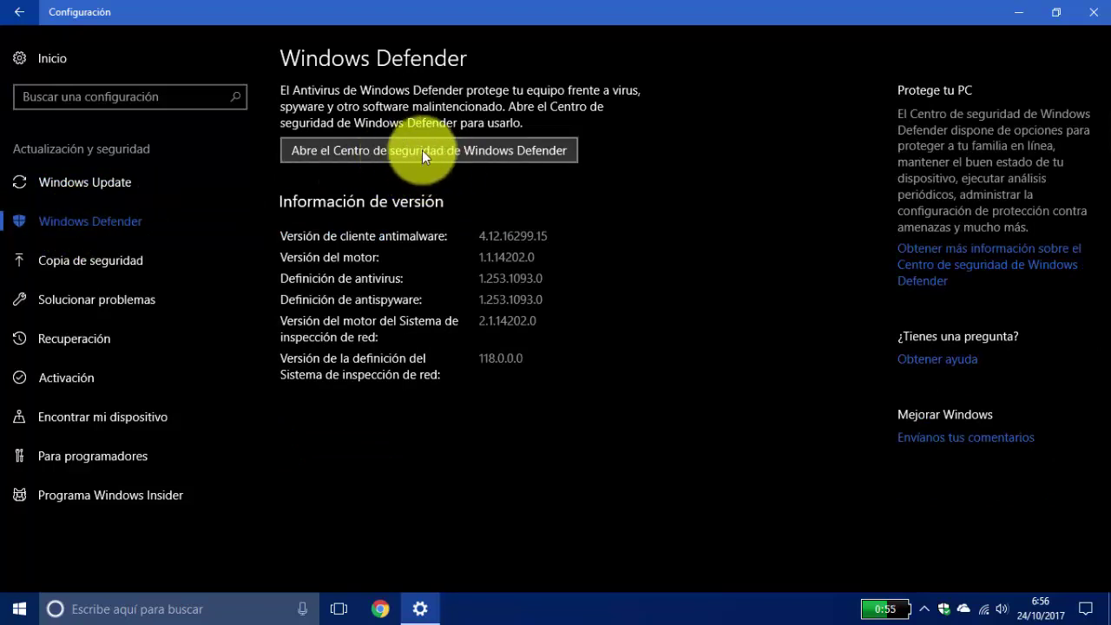
left_click(445, 155)
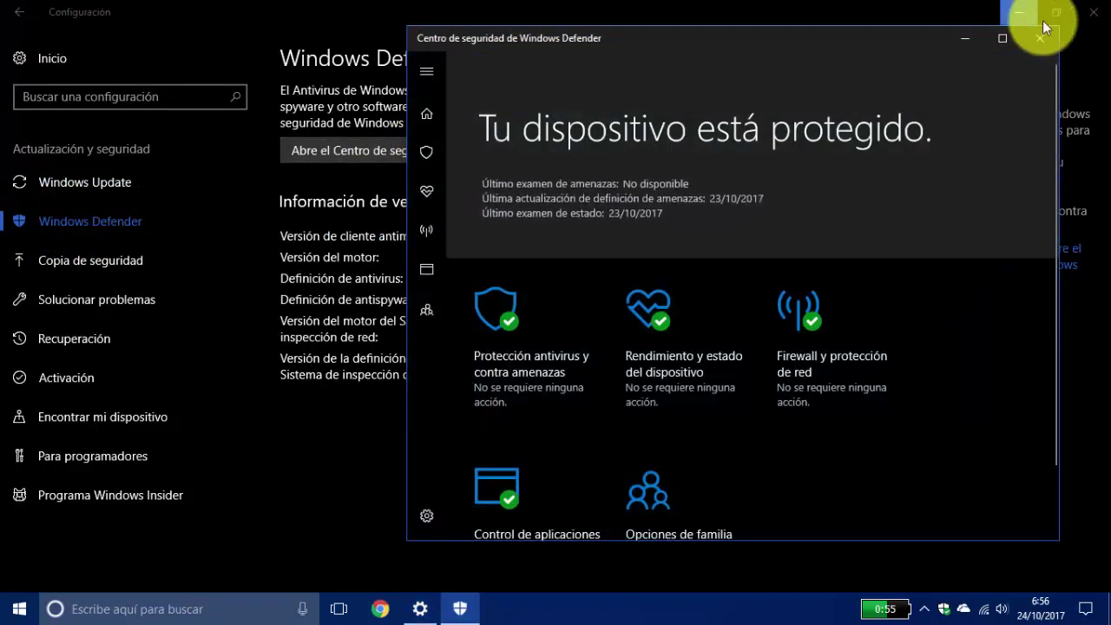
left_click(1091, 13)
left_click_drag(752, 36, 579, 35)
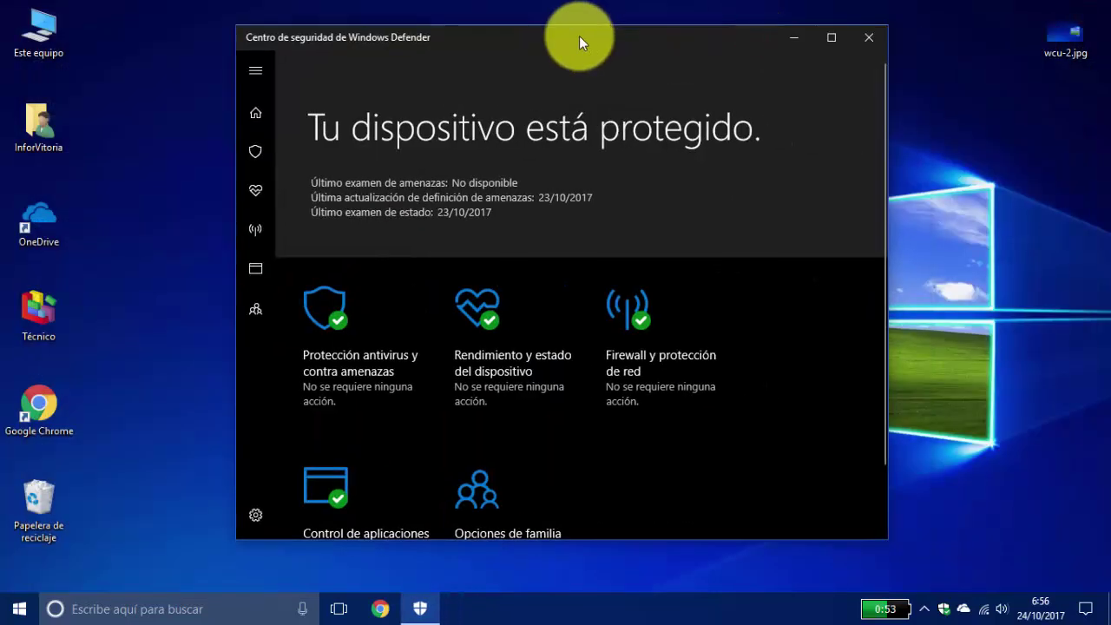
- Turn on Controla el acceso a la carpeta in the antivirus and threat protection settings, and open its list of protected folders
left_click(383, 326)
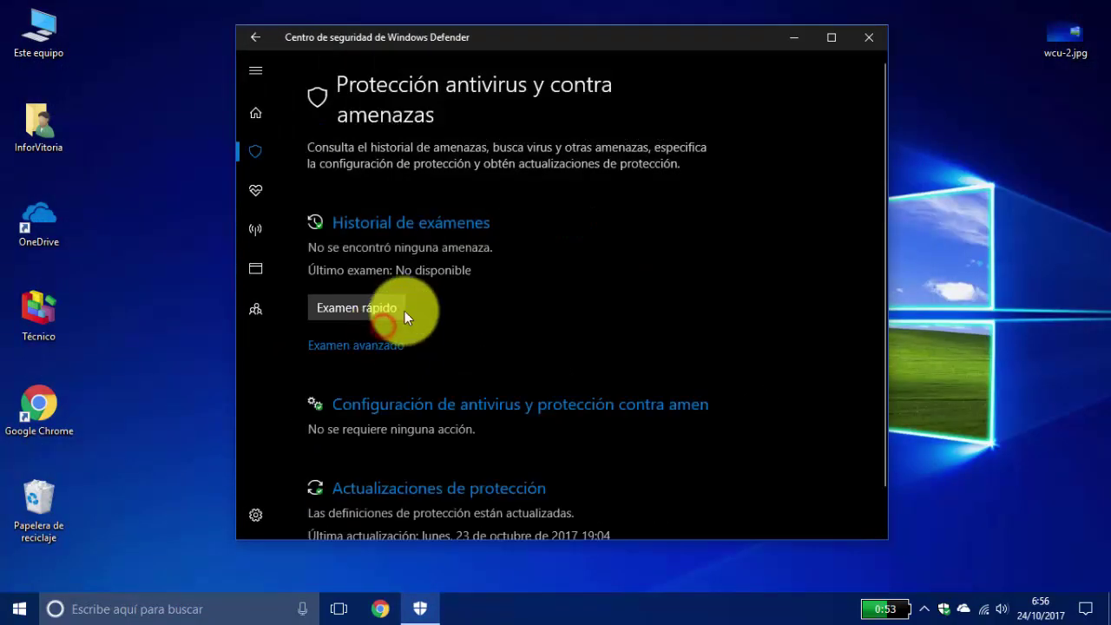
left_click_drag(880, 130, 885, 174)
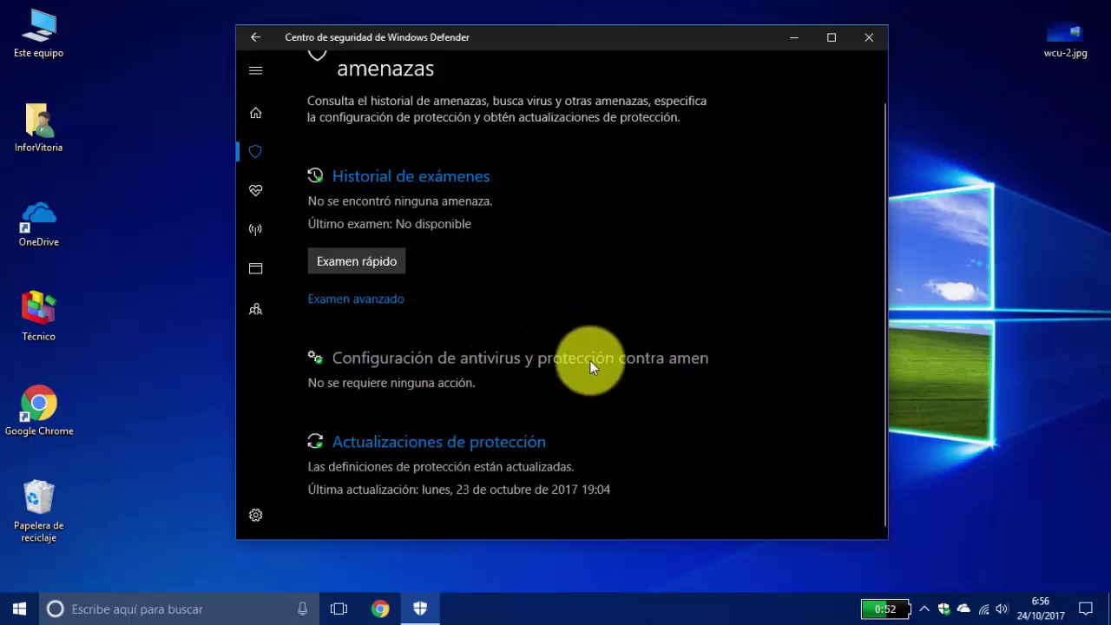
left_click(543, 358)
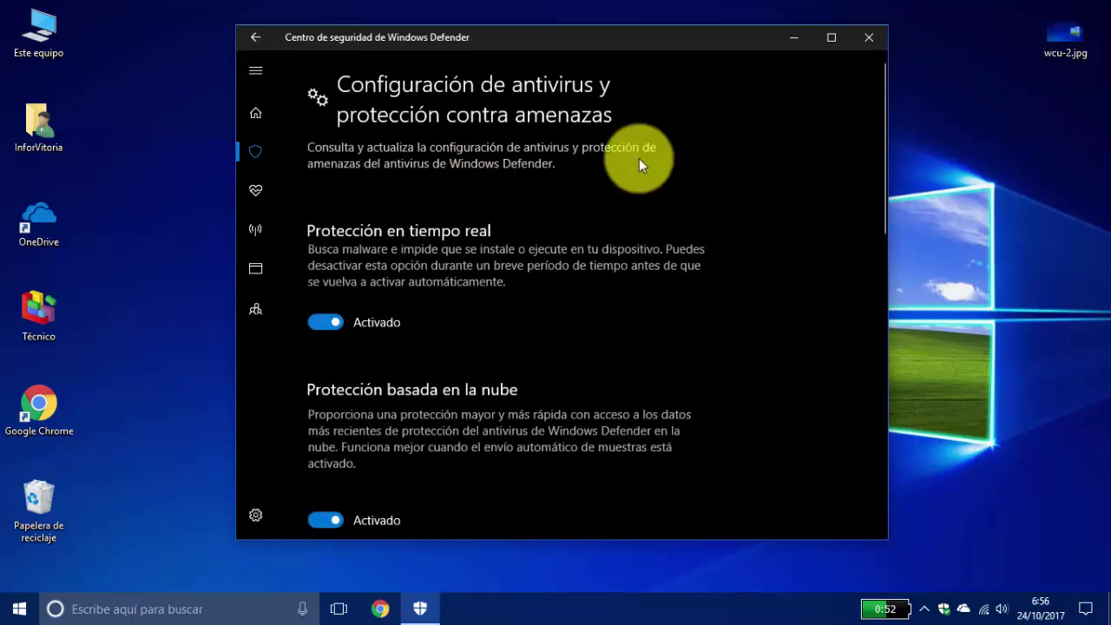
left_click_drag(882, 116, 915, 329)
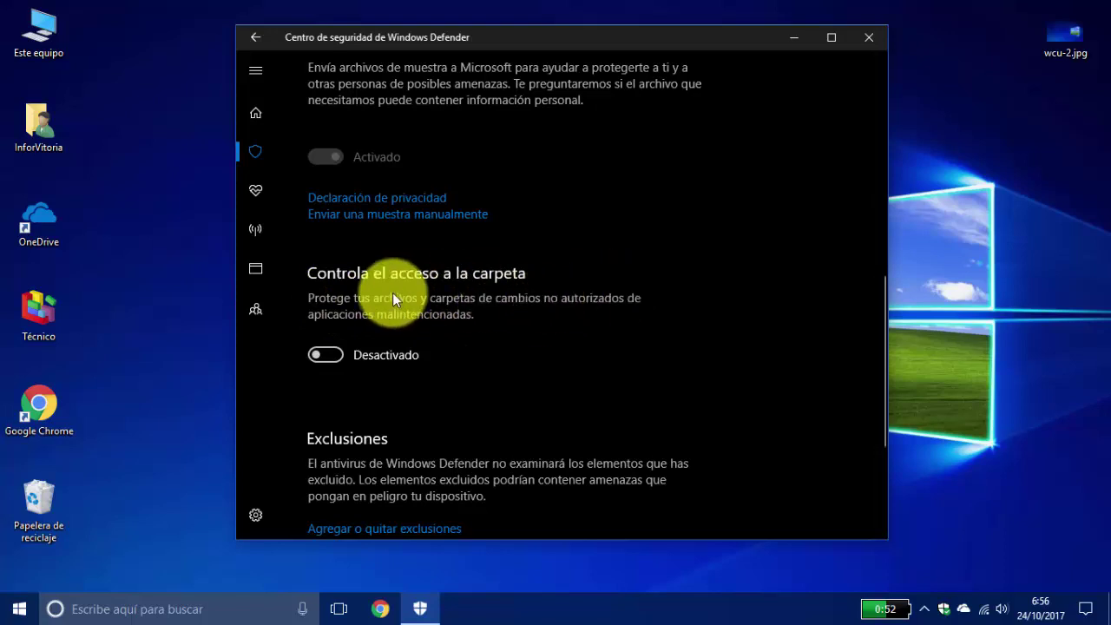
left_click(328, 355)
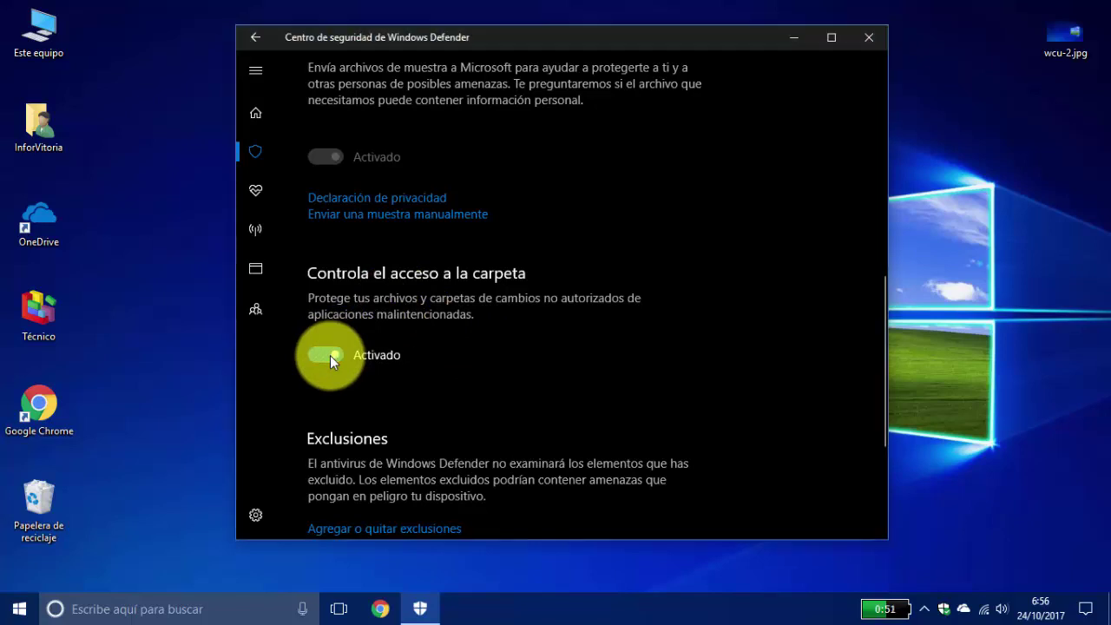
left_click(829, 38)
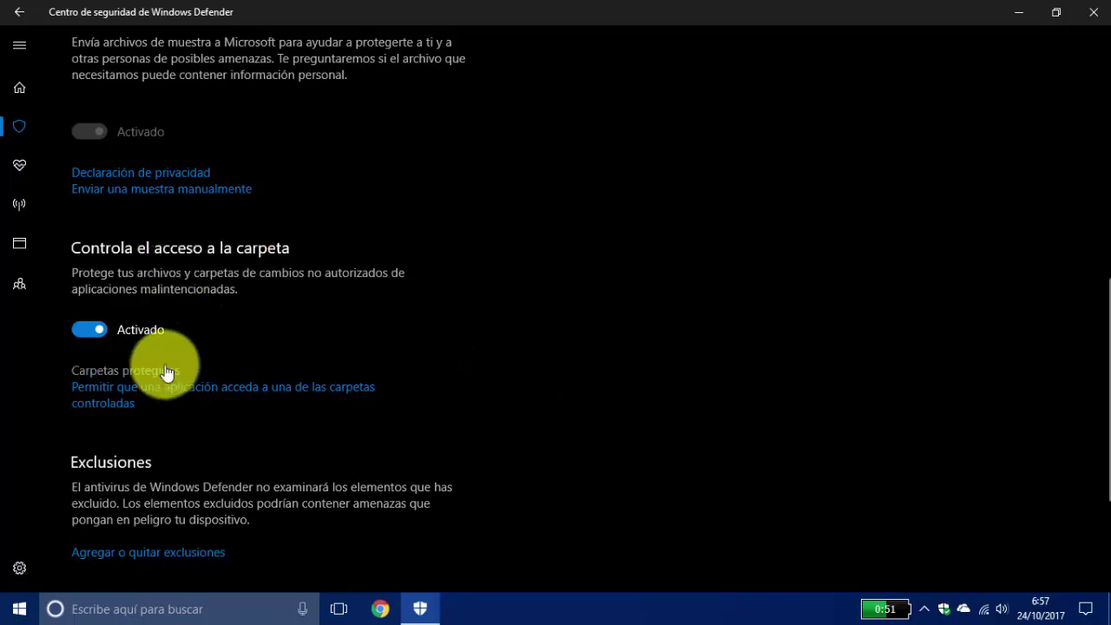
left_click(113, 373)
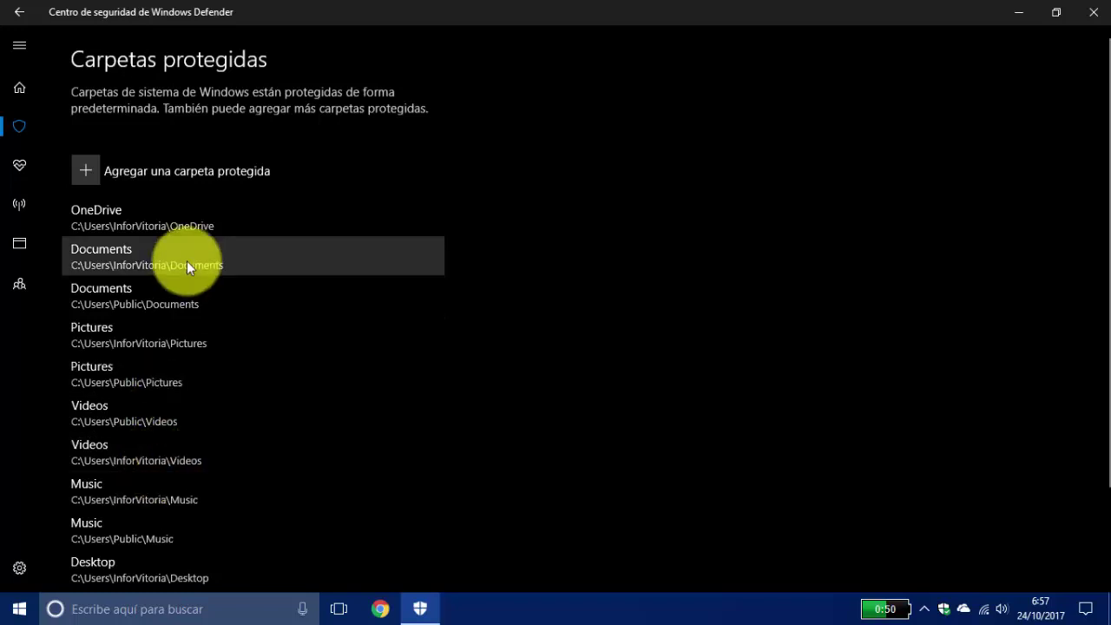
- Remove the OneDrive folder from the protected folders and accept the loss of its protection
left_click(147, 206)
left_click(398, 266)
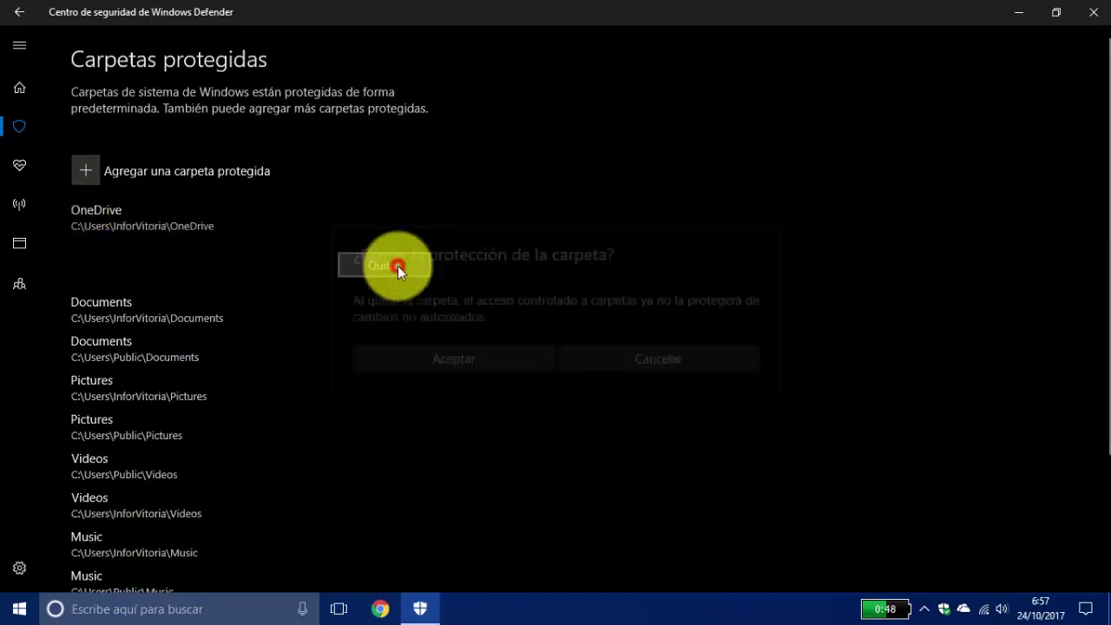
left_click(439, 351)
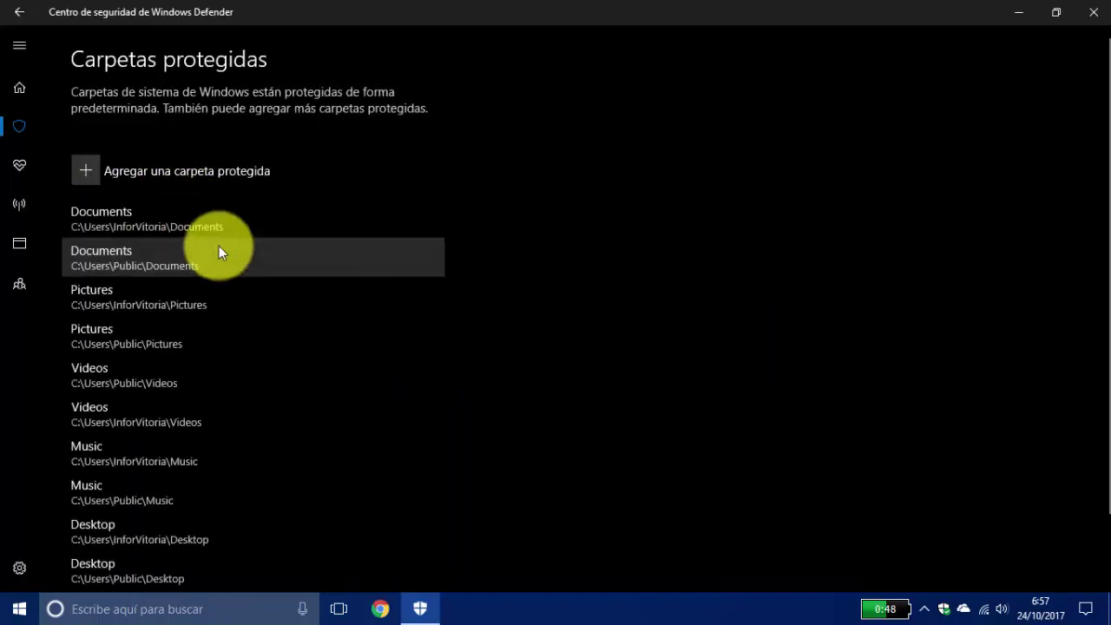
- Add the OneDrive folder to the protected folders
left_click(86, 168)
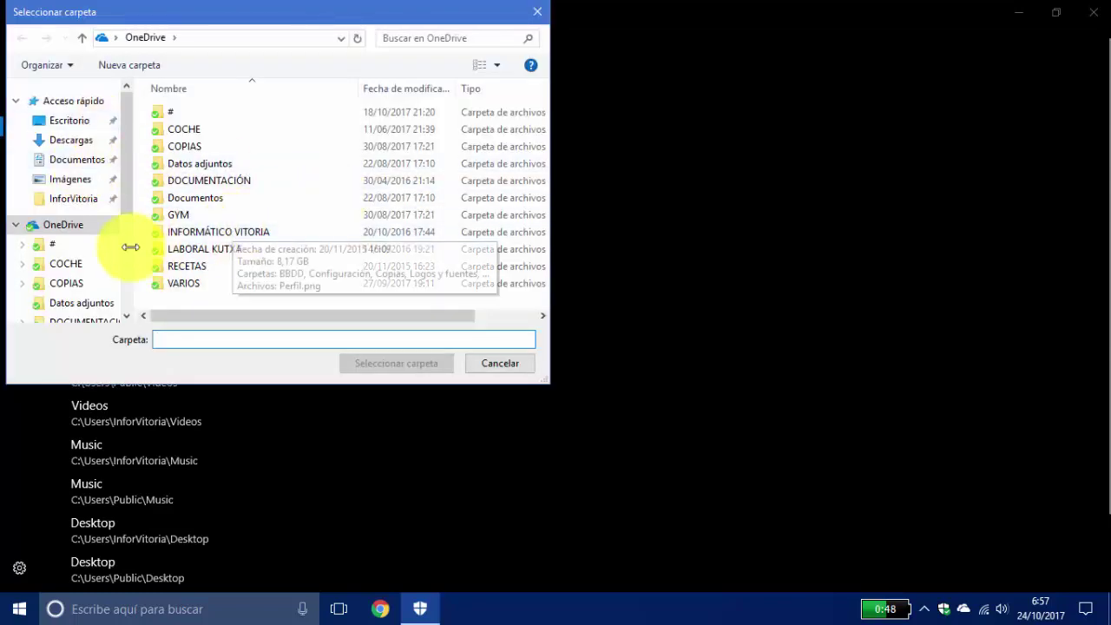
left_click(62, 229)
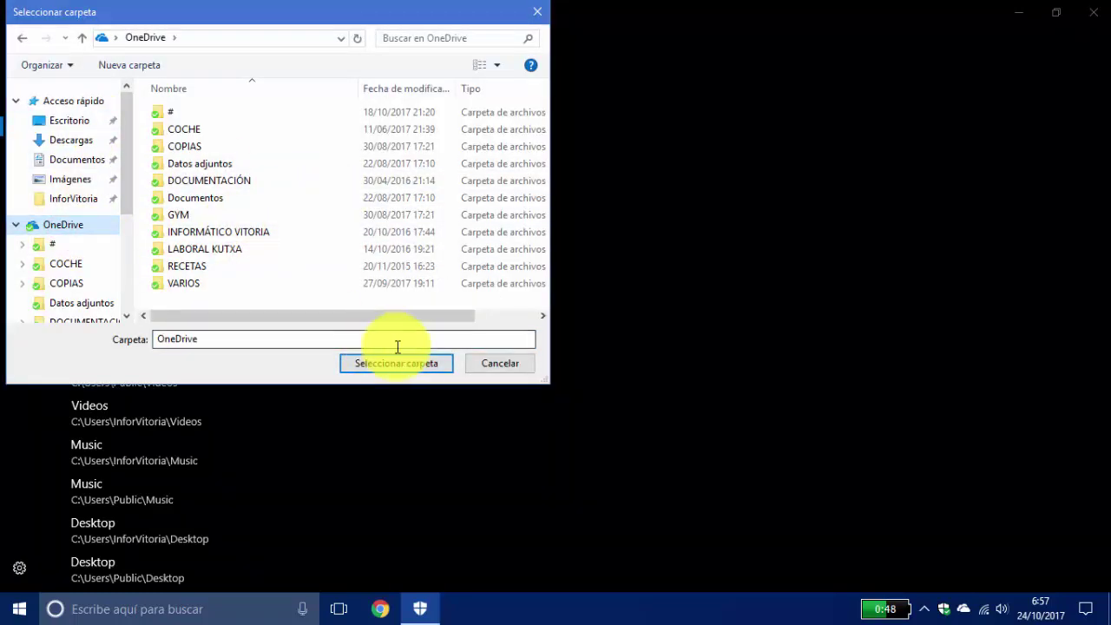
left_click(375, 364)
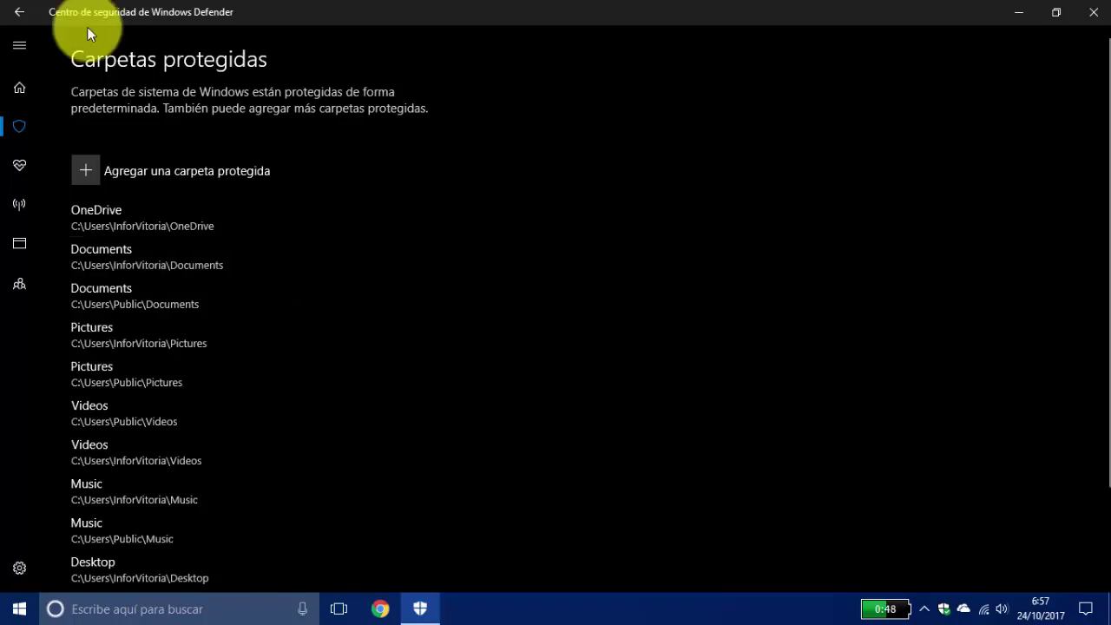
- Leave the protected folders list, minimize the security center and open wcu-2.jpg from the desktop
left_click(21, 14)
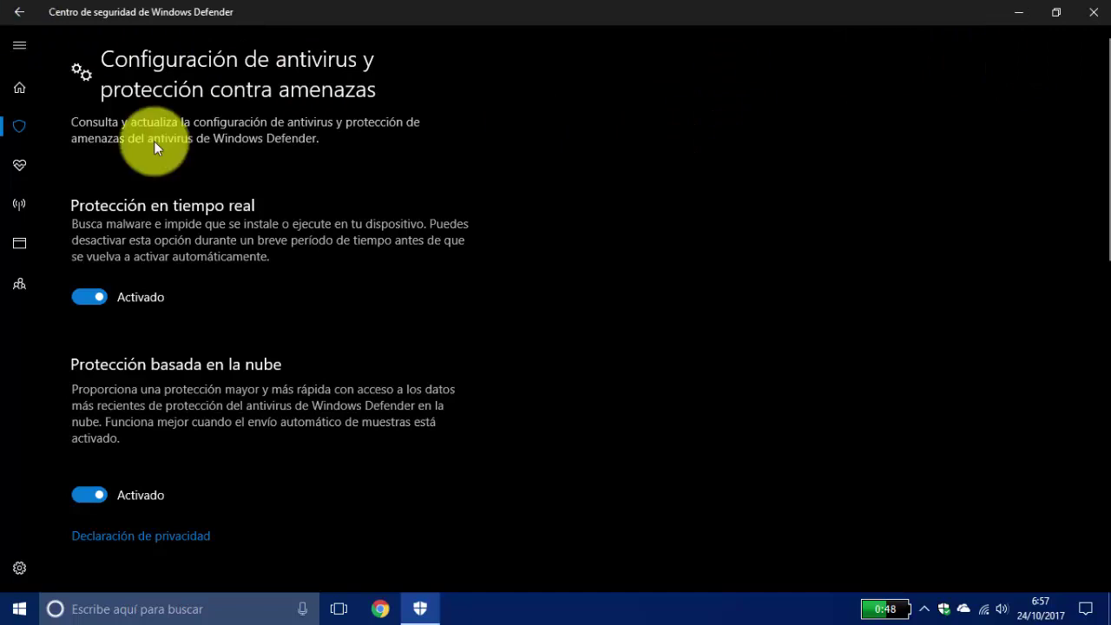
left_click(1012, 15)
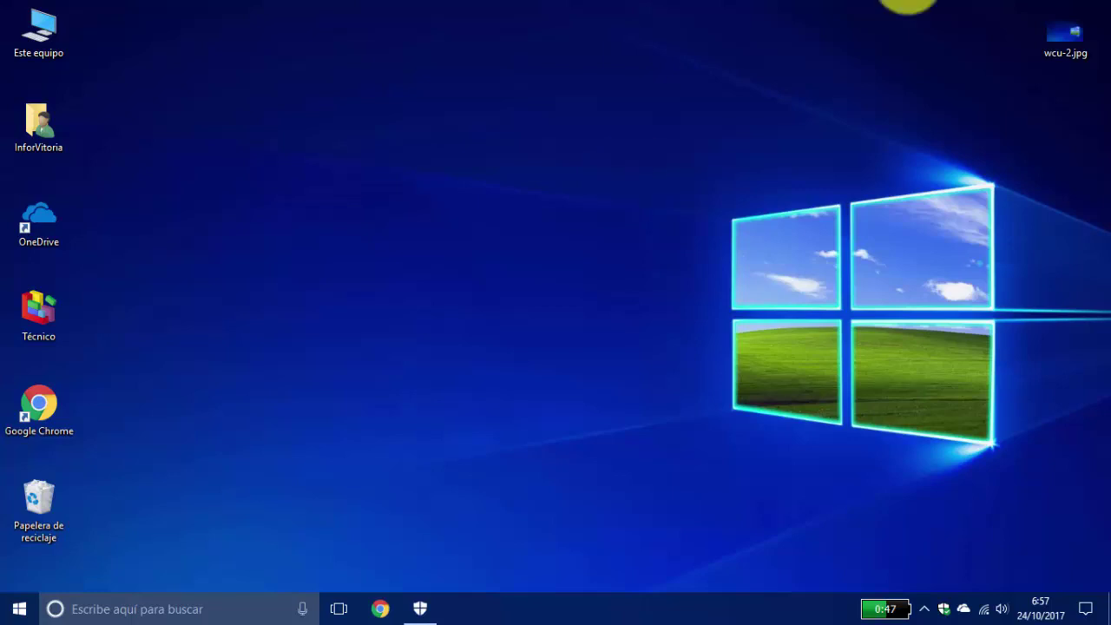
double_click(1061, 54)
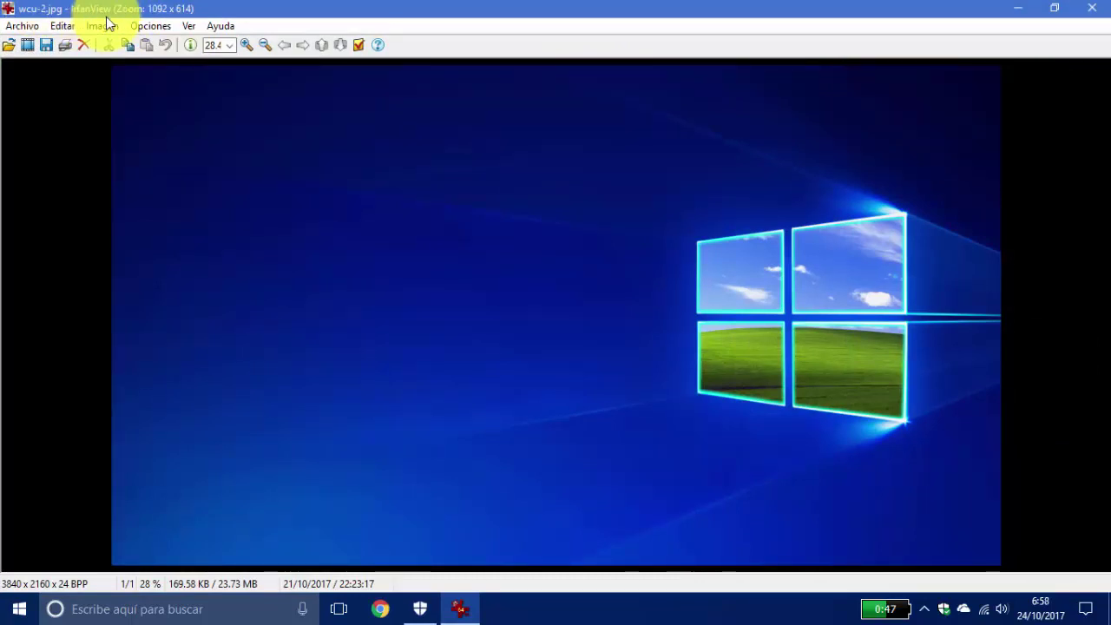
- Try to save a copy of the image to the desktop as a JPG named PATATA, and close the save dialog
left_click(23, 27)
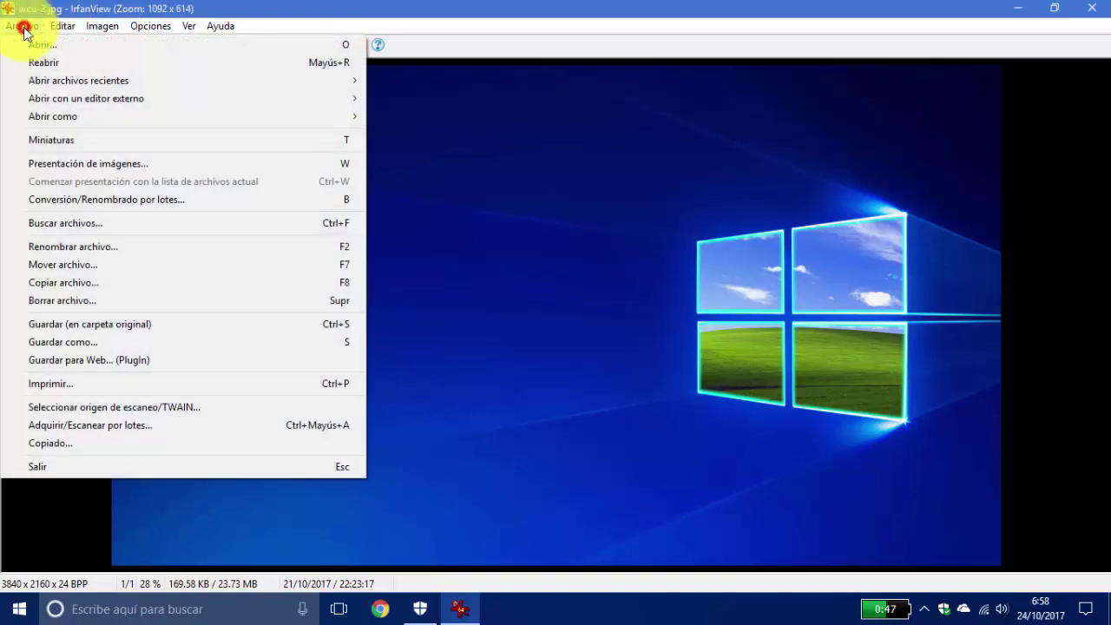
left_click(56, 348)
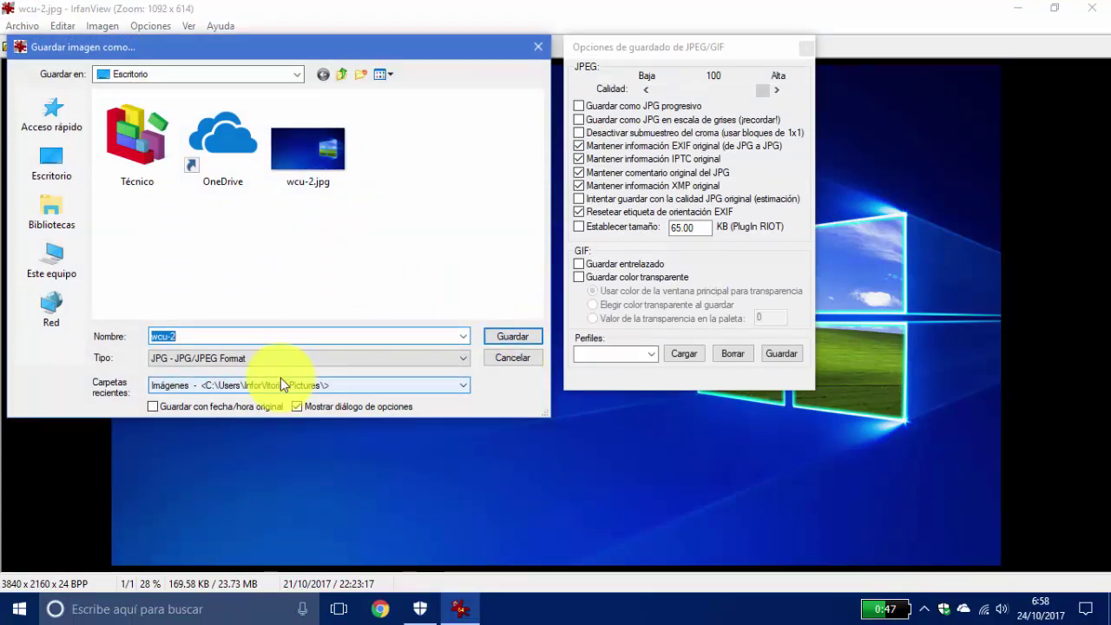
type("PATATA")
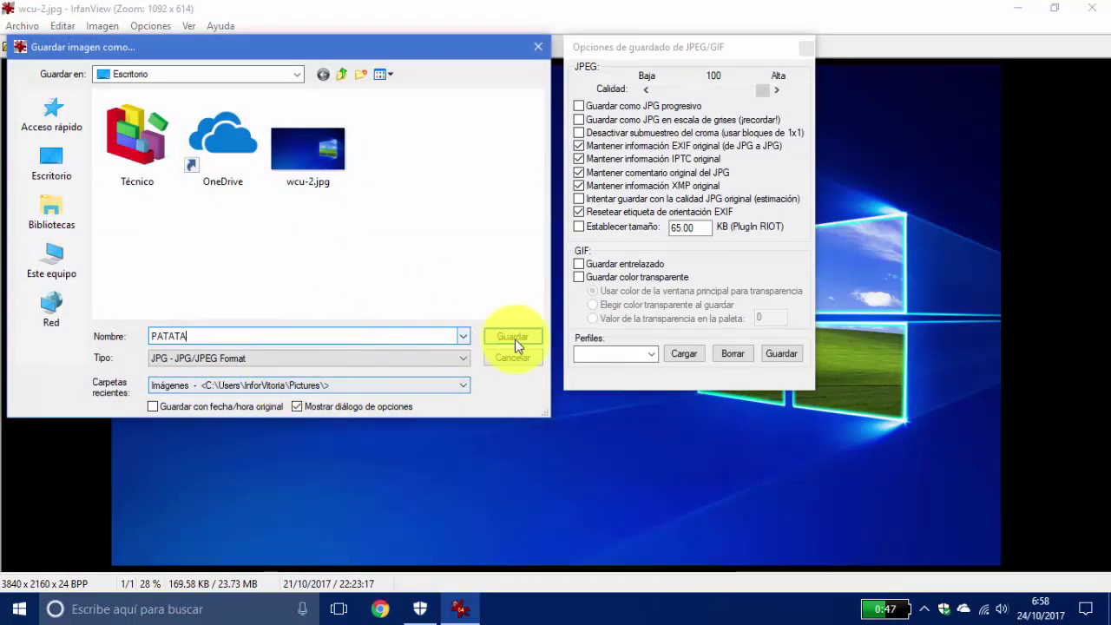
left_click(512, 338)
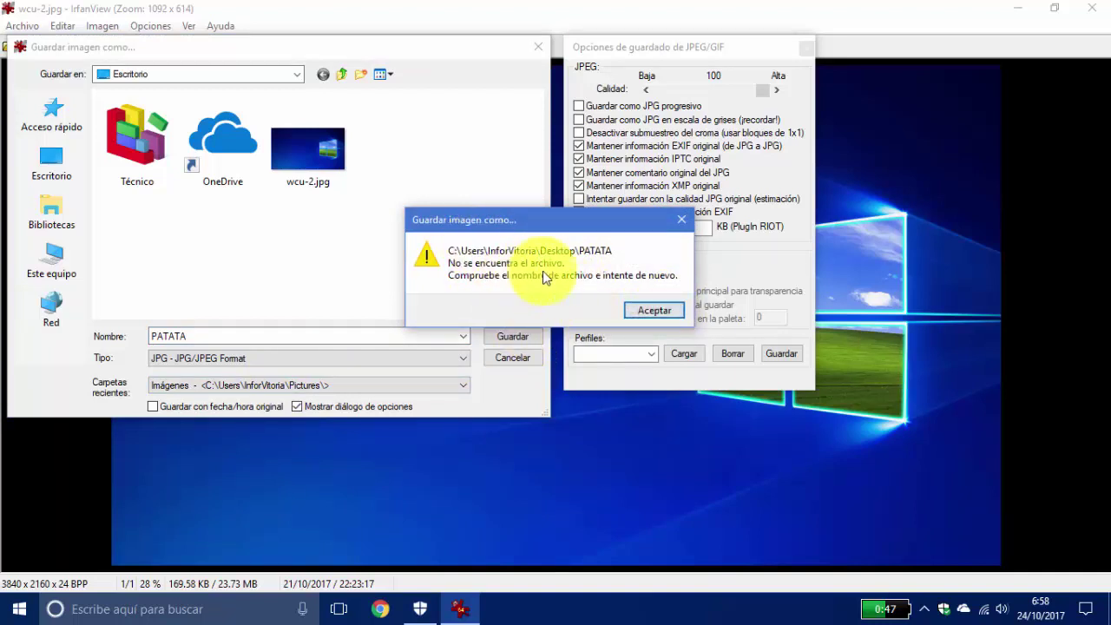
left_click(650, 310)
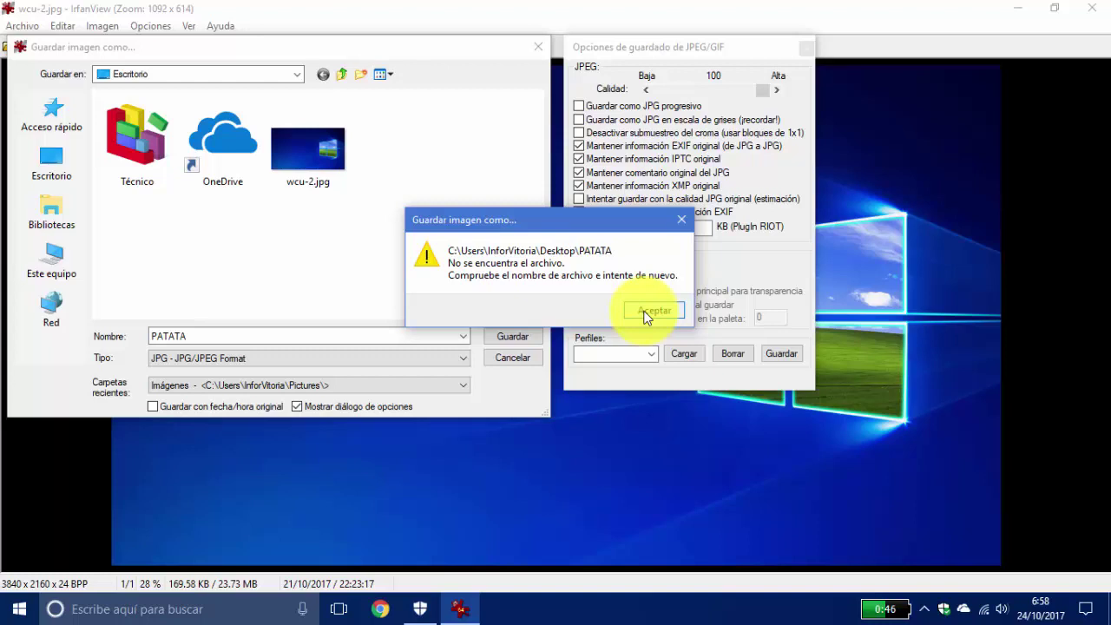
left_click(690, 227)
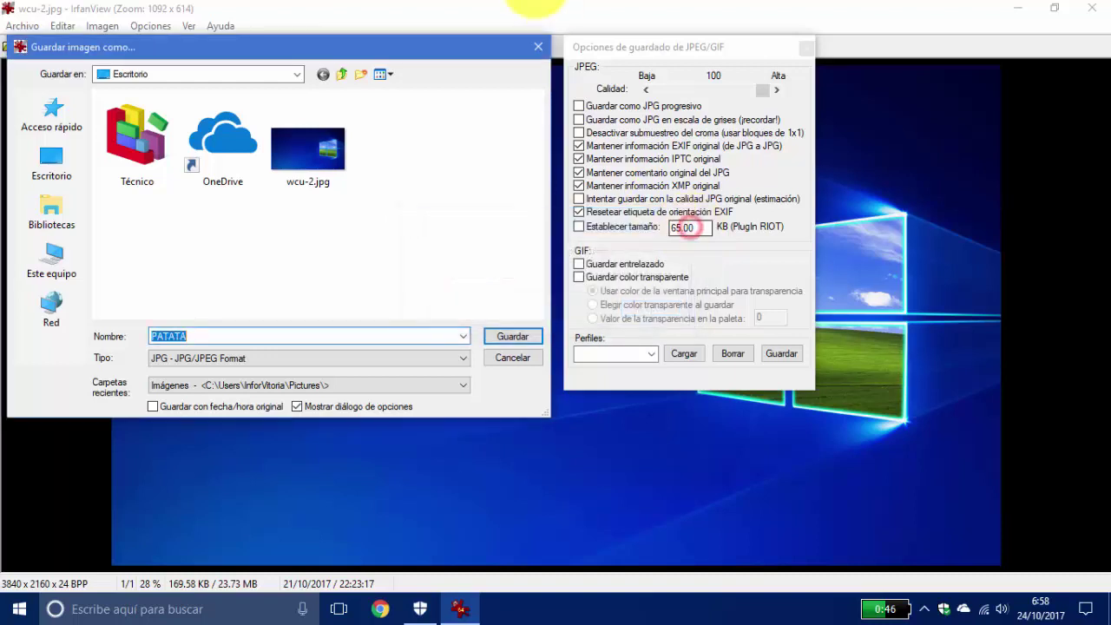
left_click(538, 47)
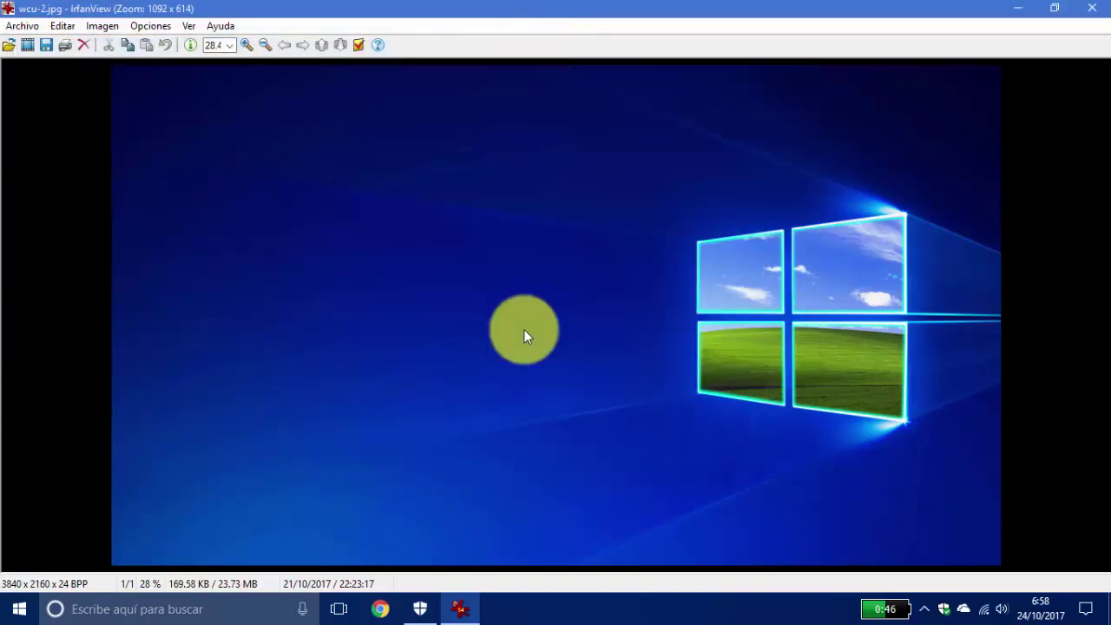
- Switch to the Centro de seguridad de Windows Defender and open the applications allowed to access the controlled folders
left_click(422, 609)
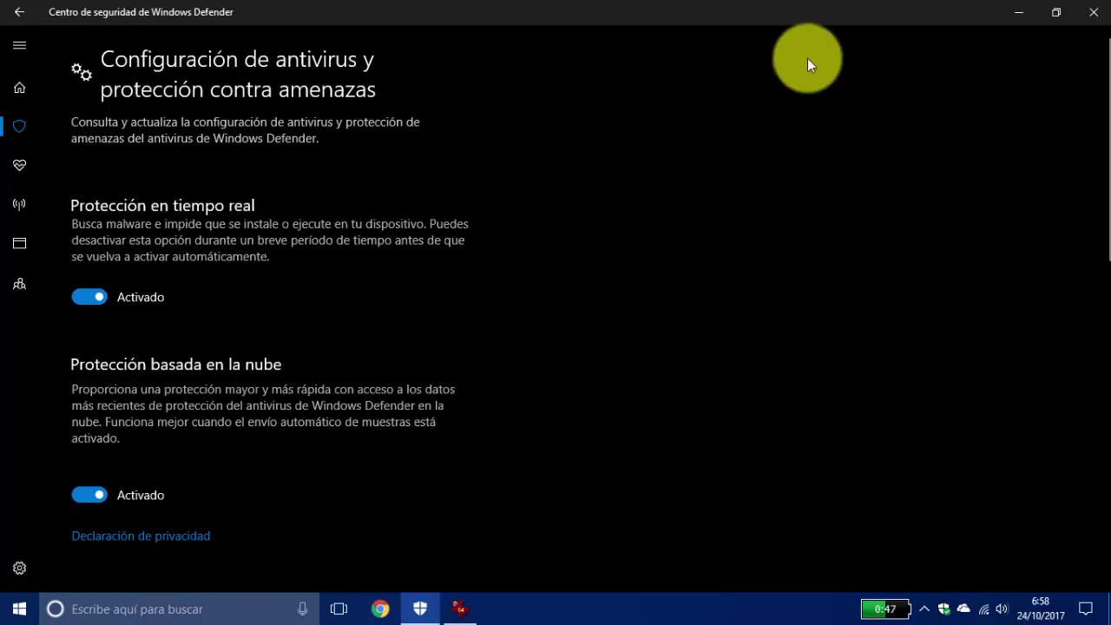
left_click_drag(1105, 165, 1093, 414)
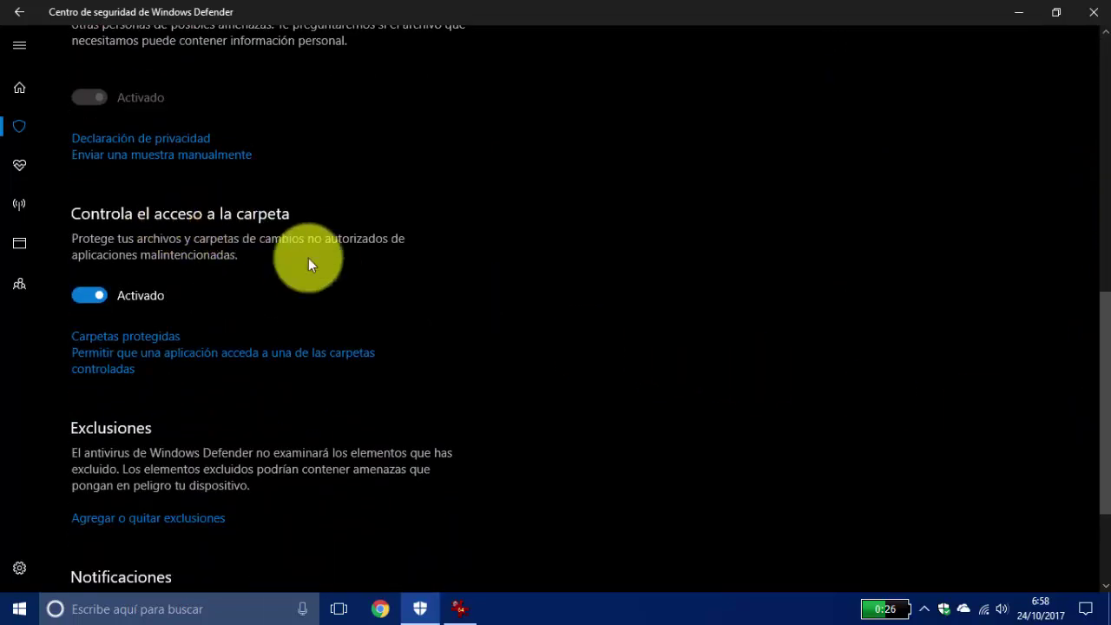
left_click(114, 366)
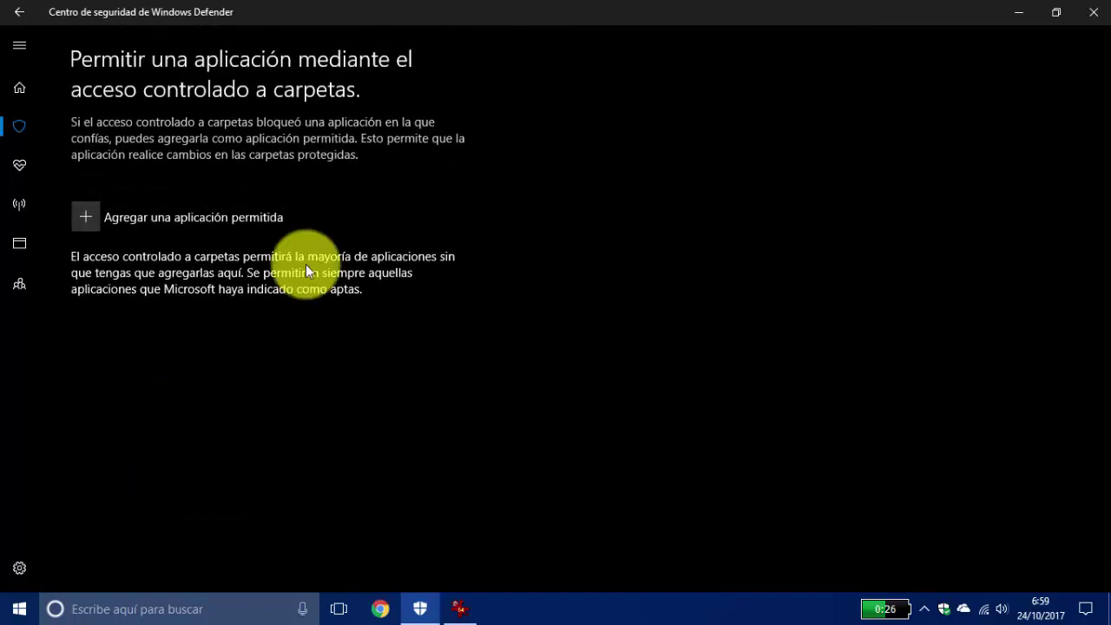
- Add i_view64.exe from the IrfanView folder in C:\Archivos de programa as an allowed application
left_click(84, 217)
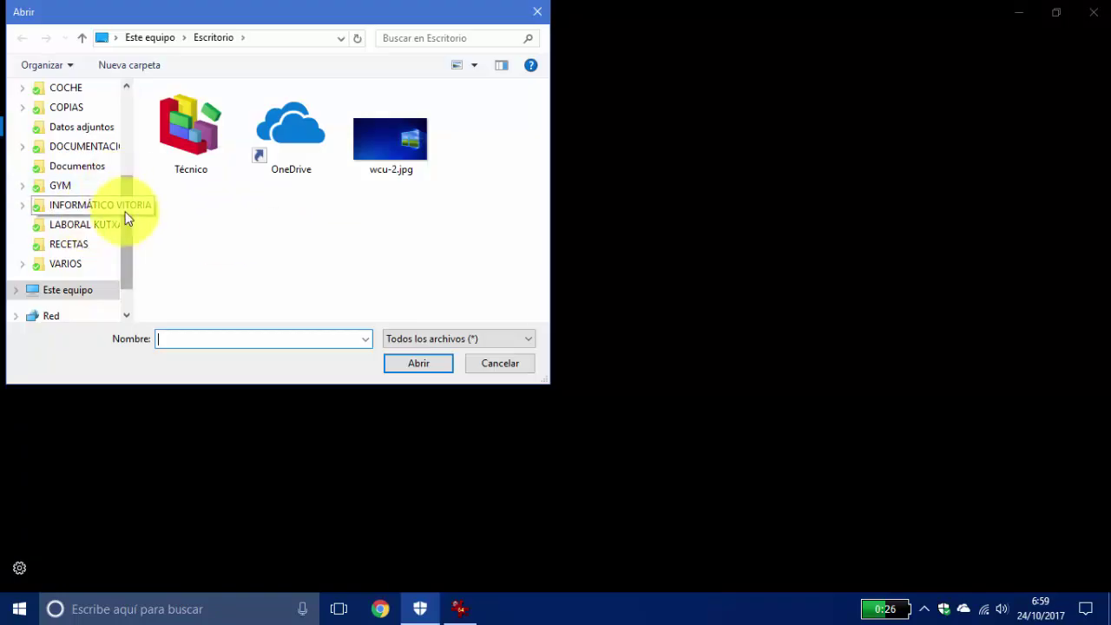
left_click_drag(126, 218, 131, 236)
left_click(61, 251)
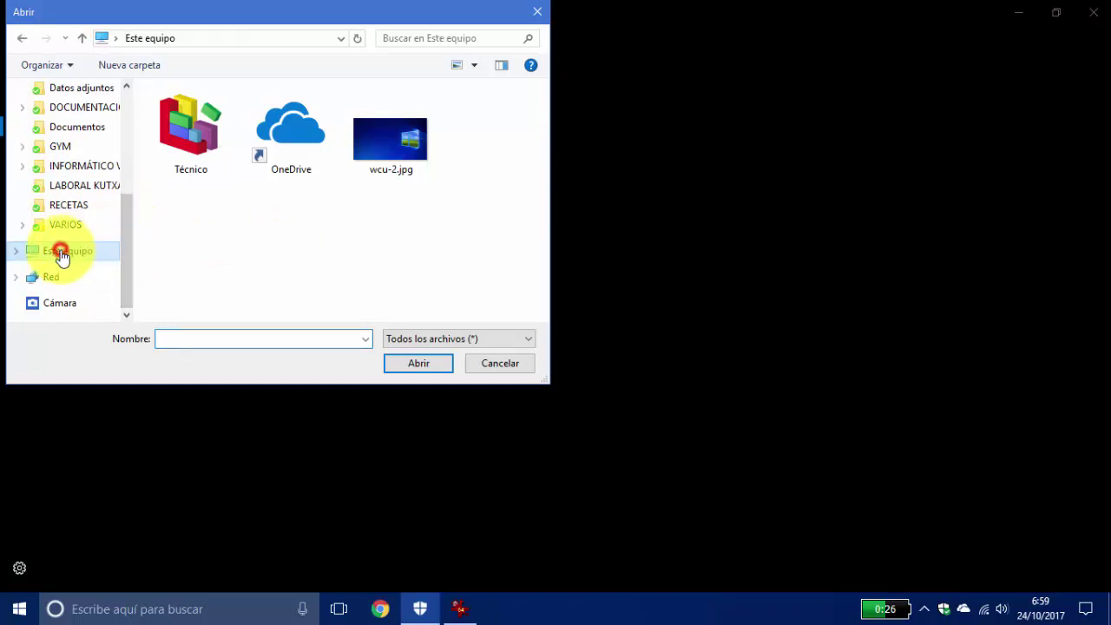
left_click_drag(539, 127, 559, 237)
double_click(242, 240)
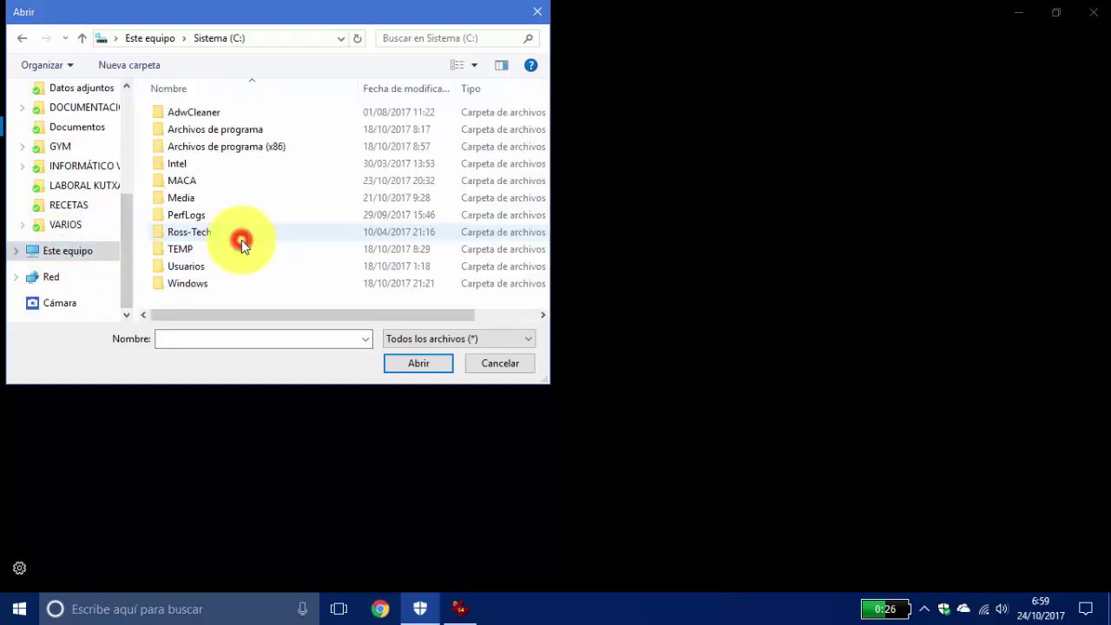
left_click(204, 135)
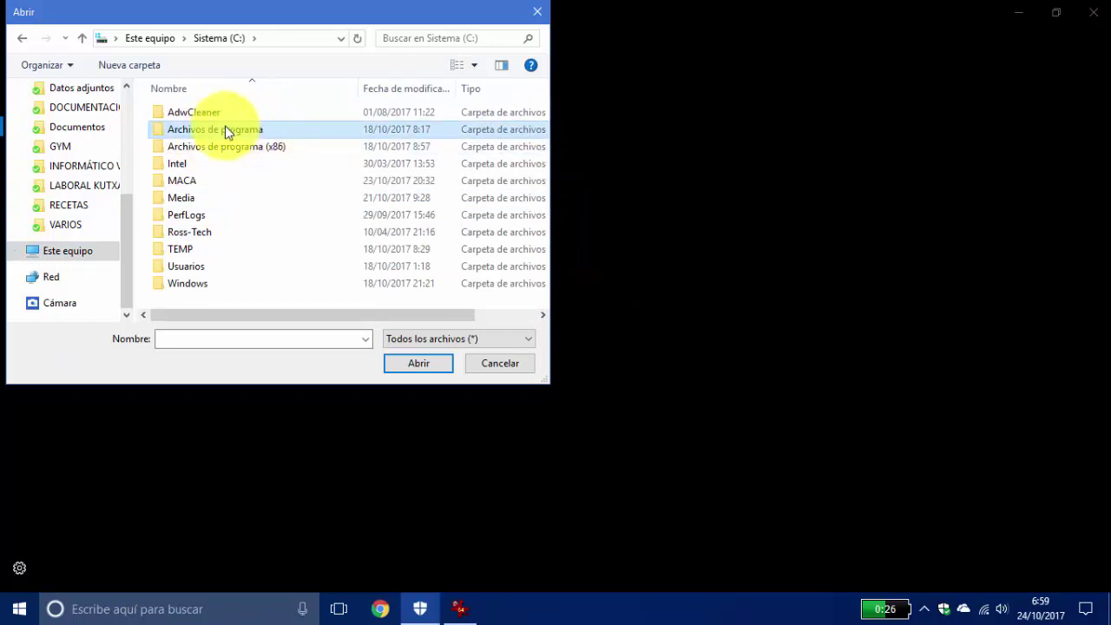
left_click(221, 149)
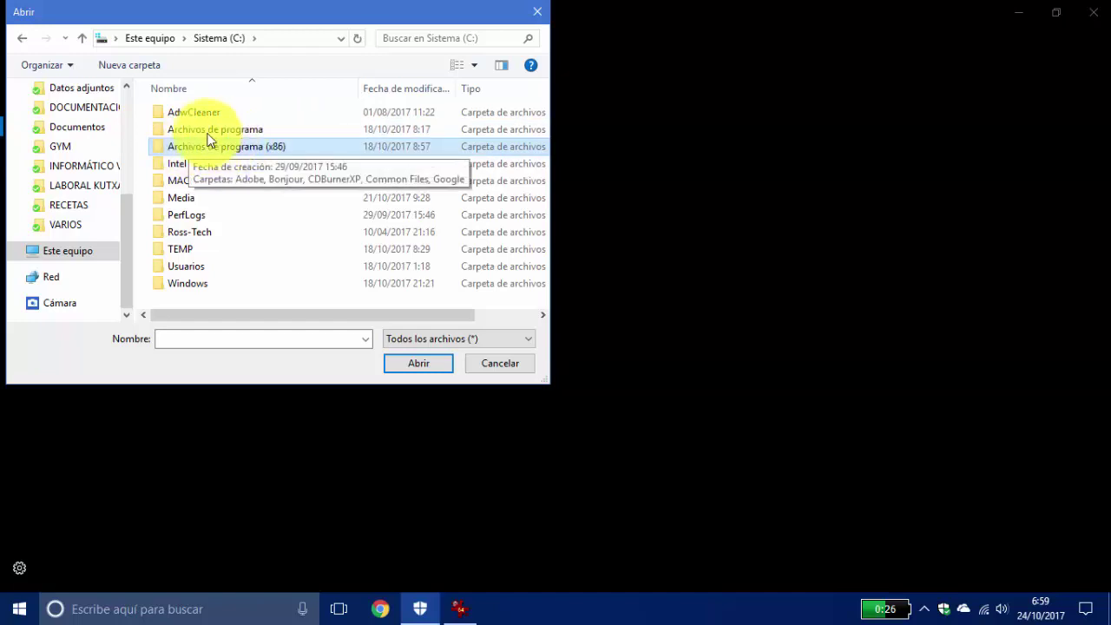
left_click(203, 133)
double_click(202, 133)
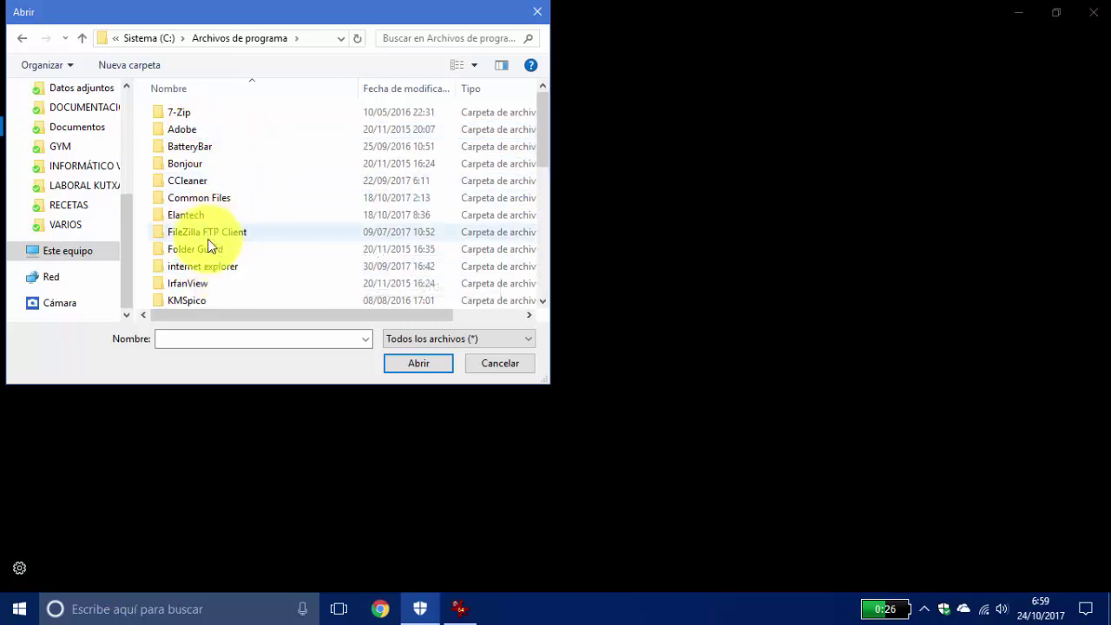
double_click(196, 285)
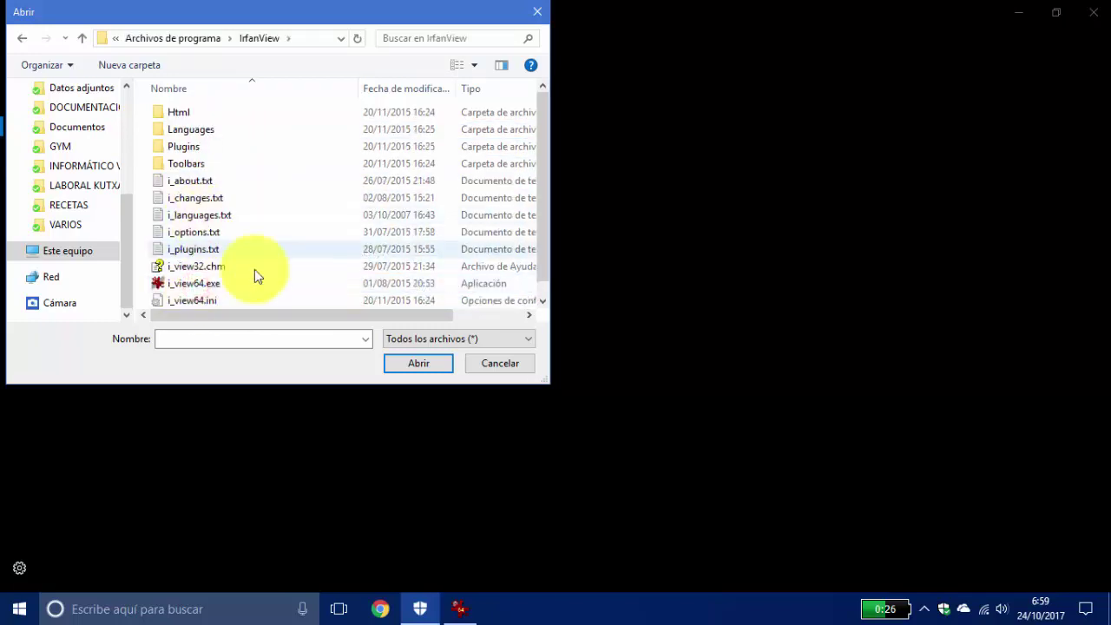
left_click_drag(542, 209, 543, 225)
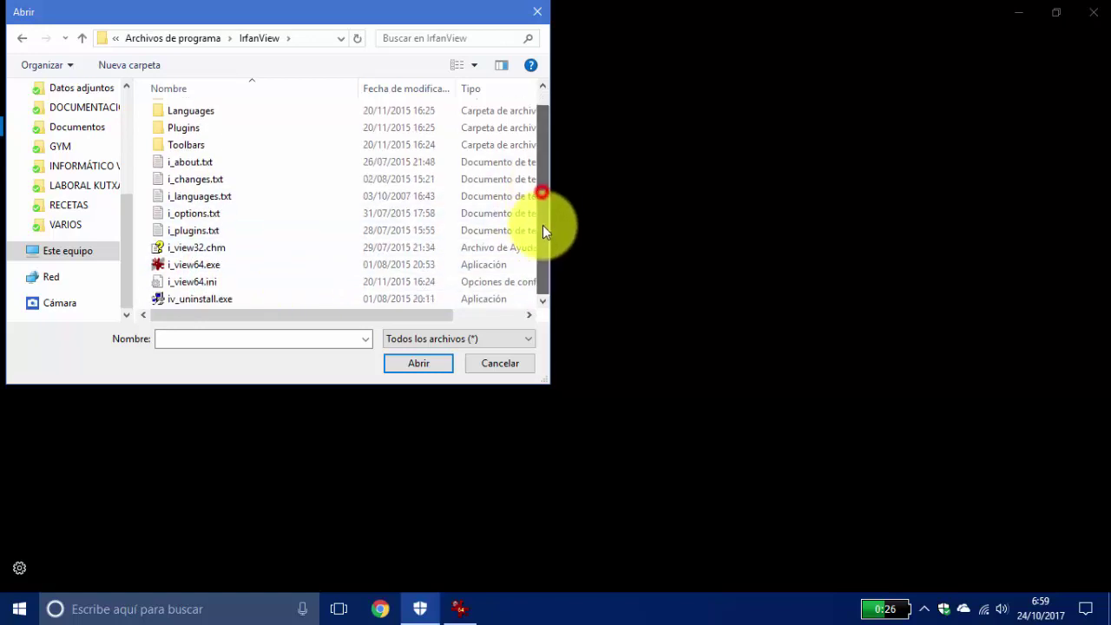
left_click(185, 265)
left_click(417, 363)
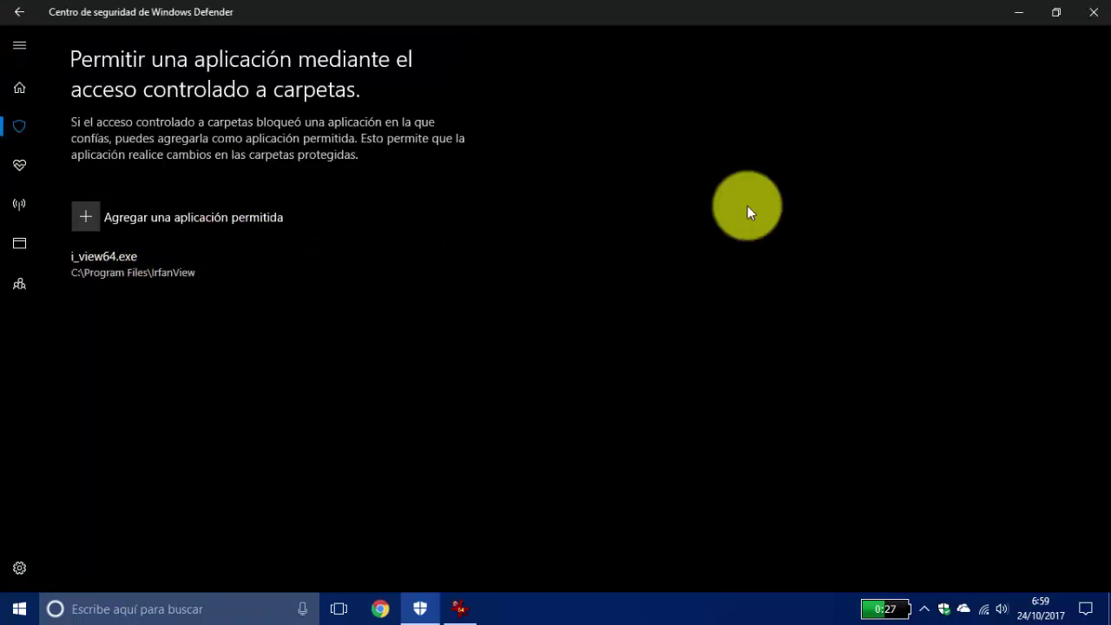
- Switch to IrfanView, save the image to the desktop as a JPG named PATATA, and close IrfanView
left_click(1091, 21)
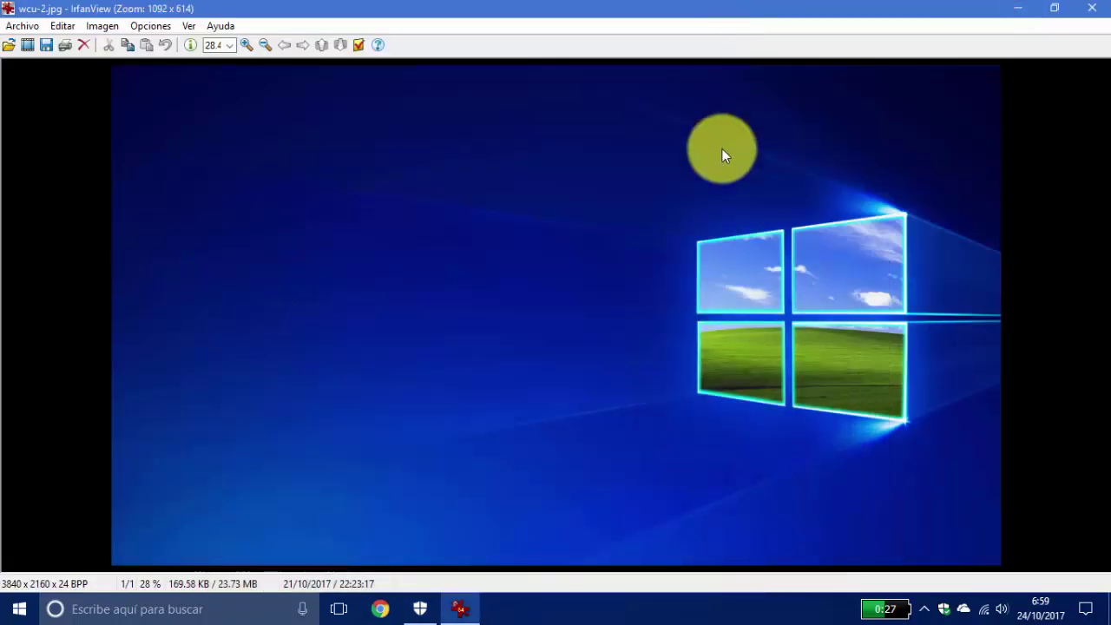
left_click(21, 26)
left_click(107, 344)
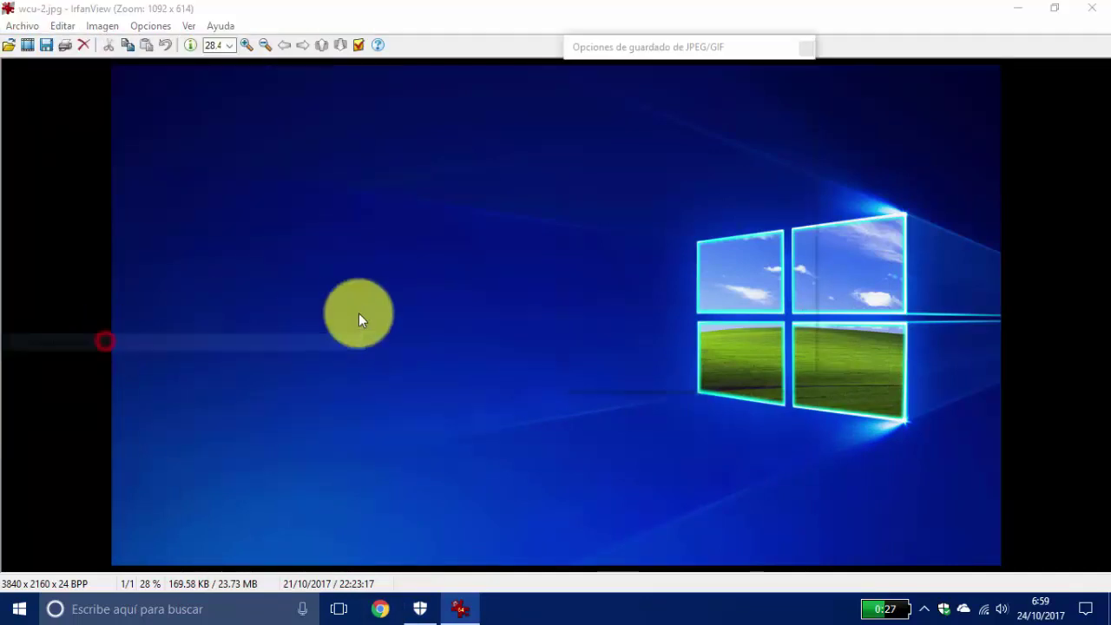
type("PATATA")
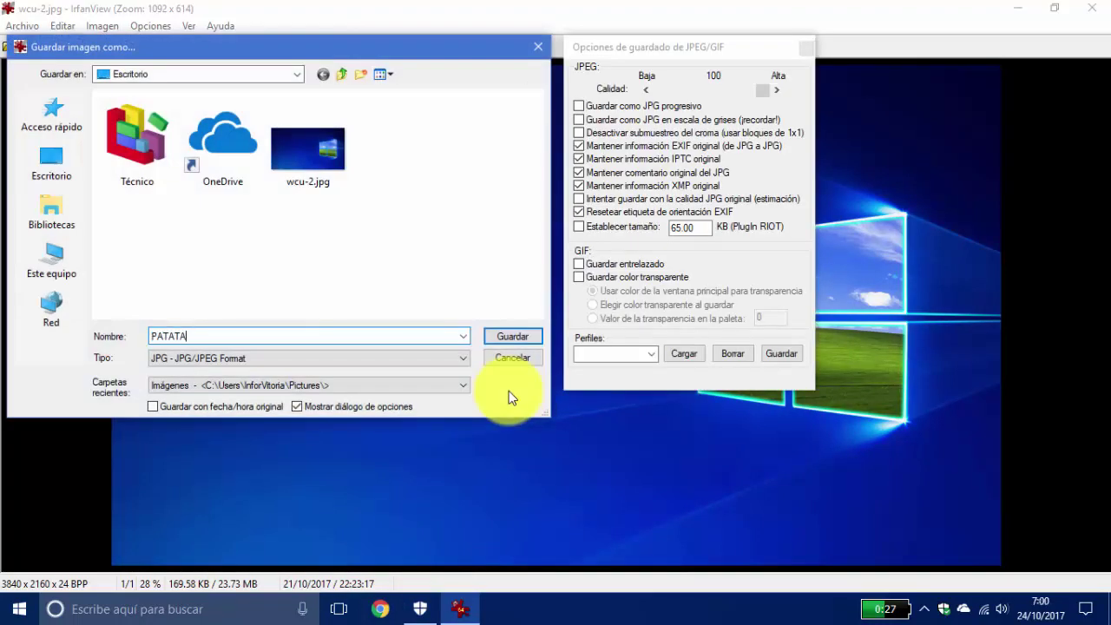
key("Return")
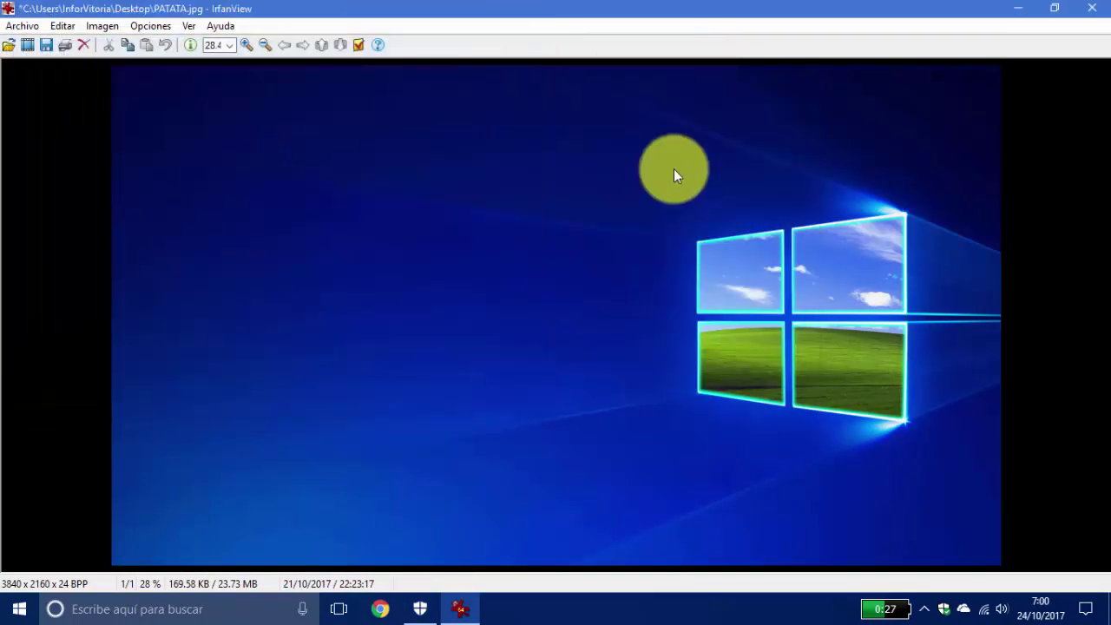
left_click(1093, 8)
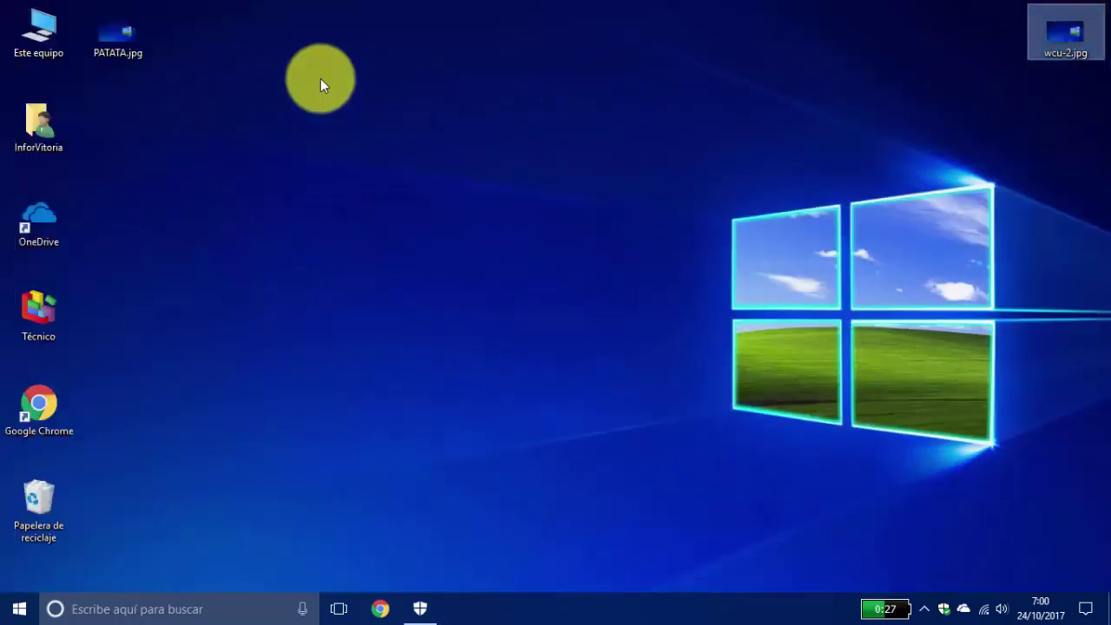
left_click(91, 38)
left_click(391, 170)
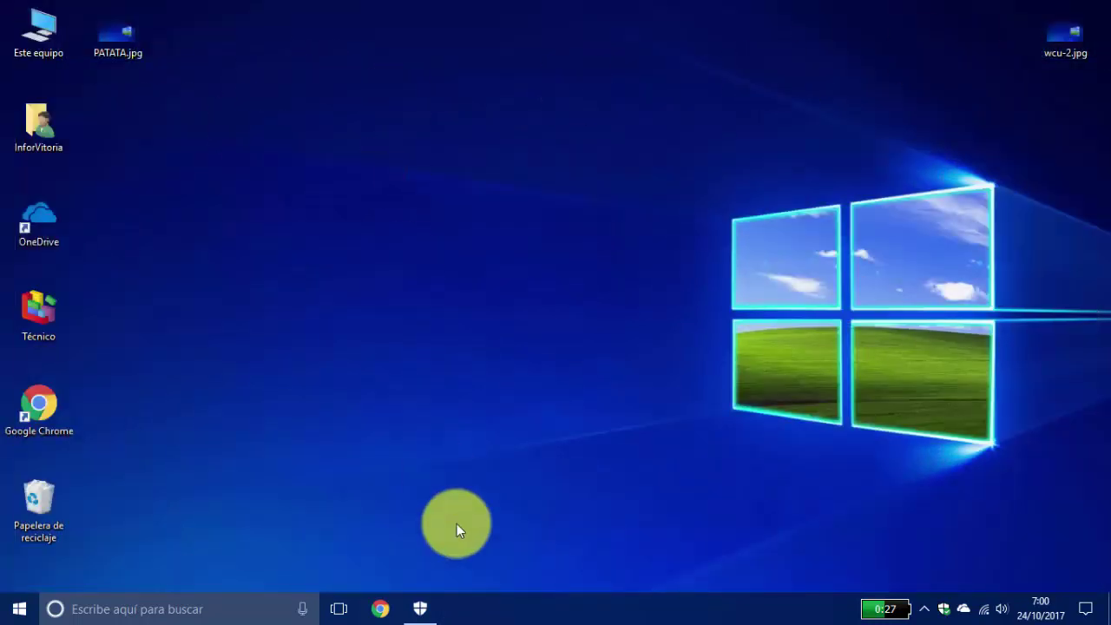
- Switch to the Centro de seguridad de Windows Defender and return to the antivirus and threat protection settings
left_click(420, 608)
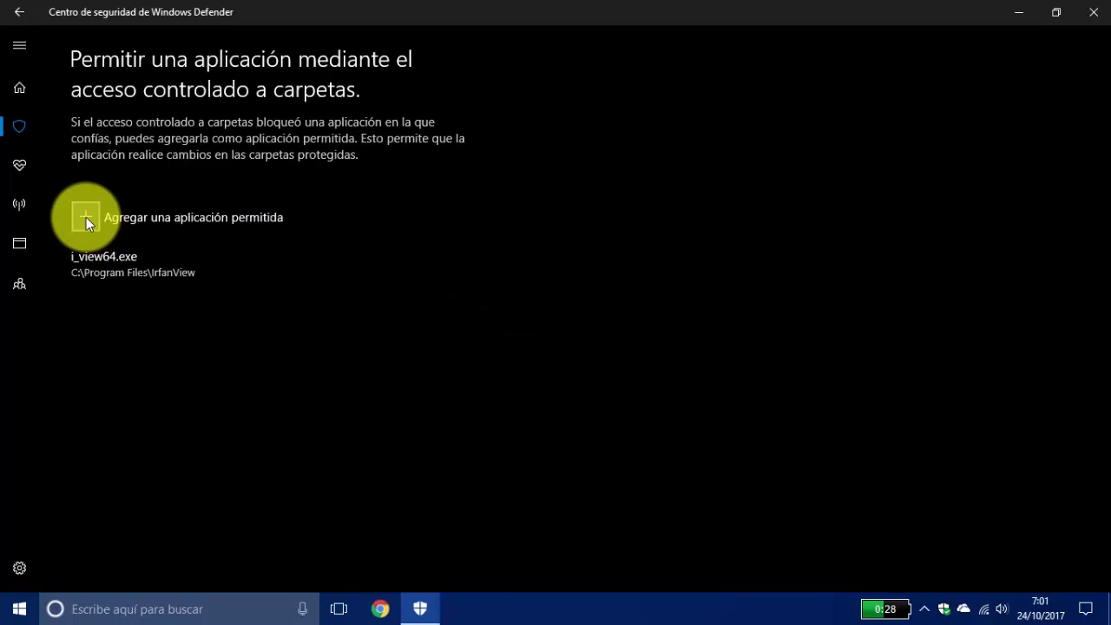
left_click(20, 11)
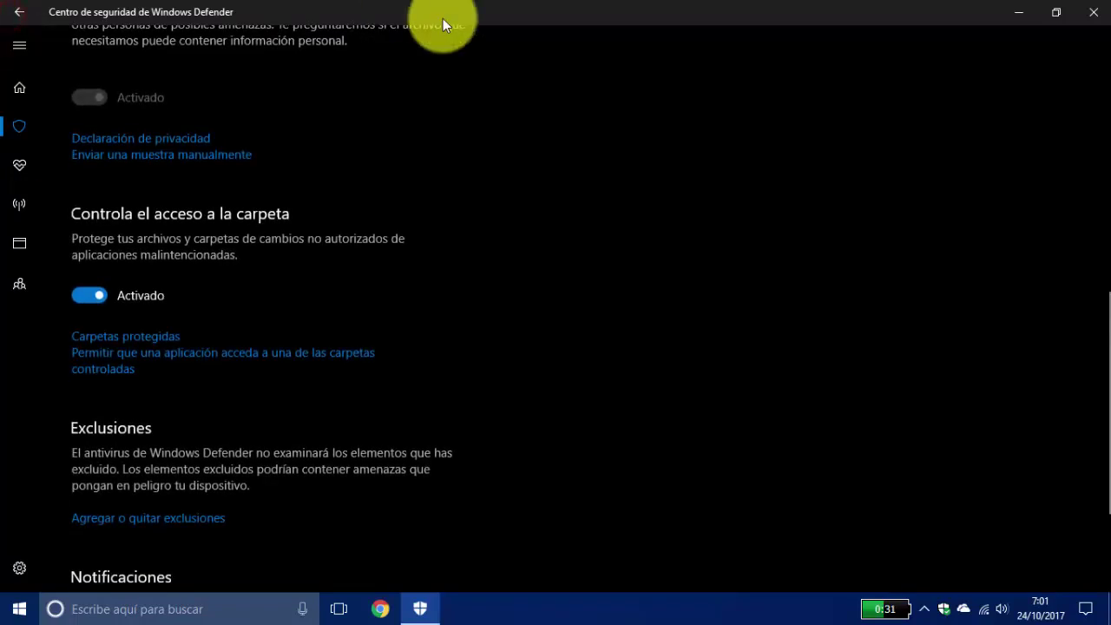